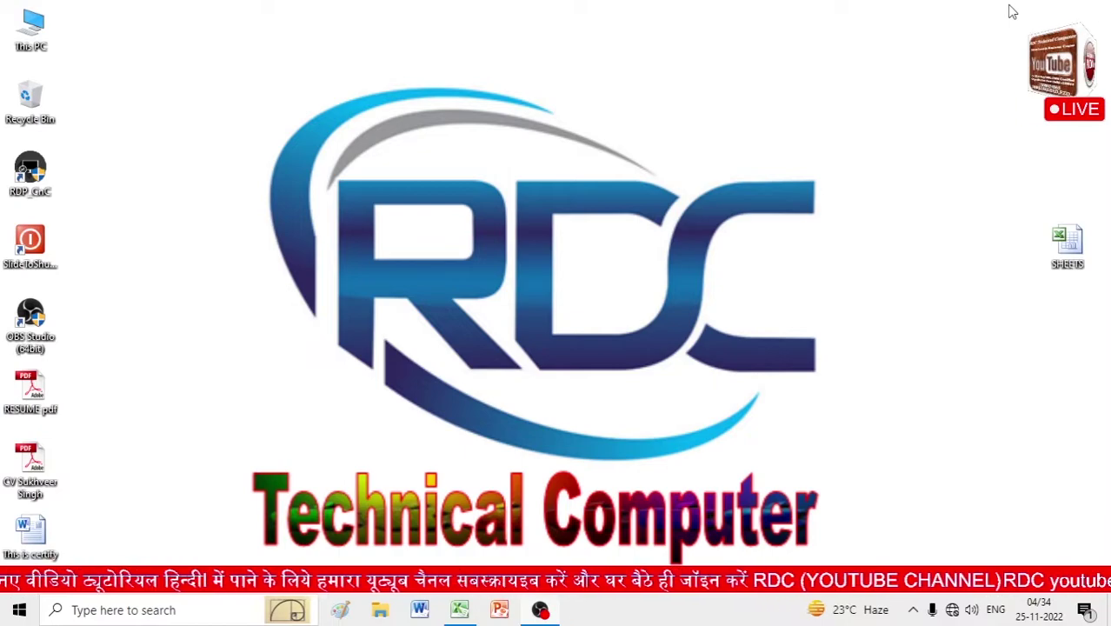
# Restore the Excel workbook holding the student records in column B from the taskbar.
pyautogui.click(459, 610)
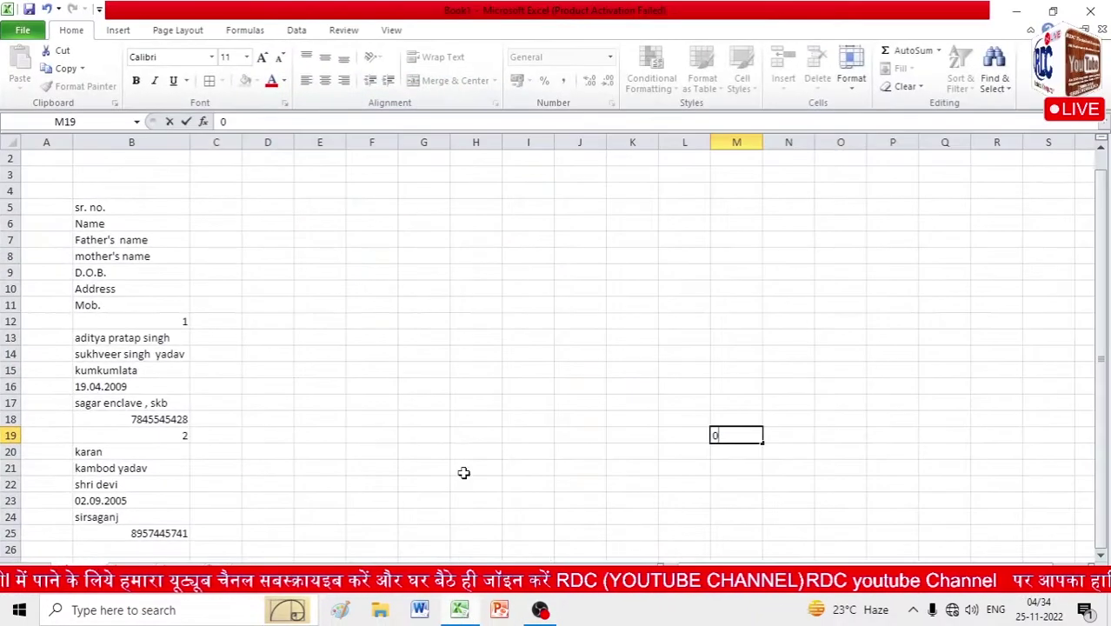
pyautogui.click(124, 225)
pyautogui.click(122, 241)
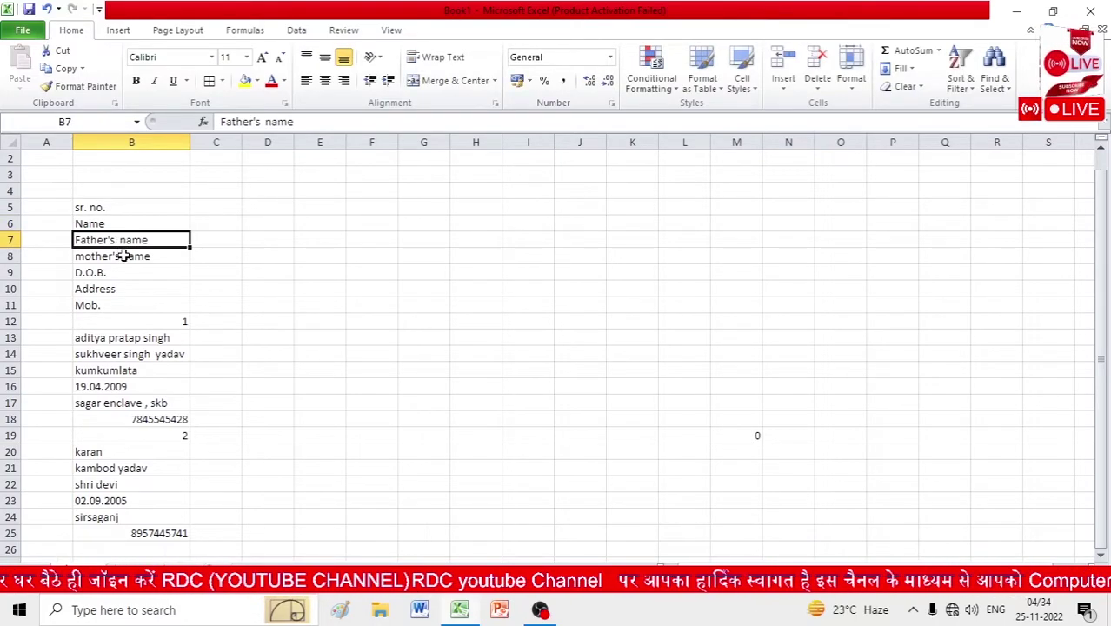
pyautogui.click(124, 258)
pyautogui.click(113, 284)
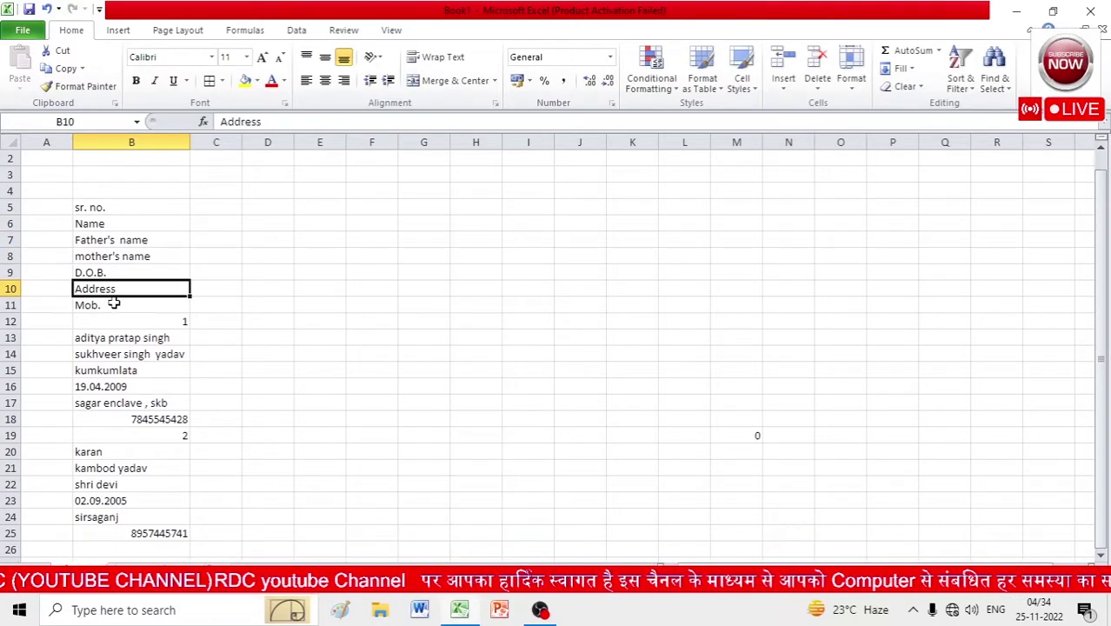
pyautogui.click(115, 304)
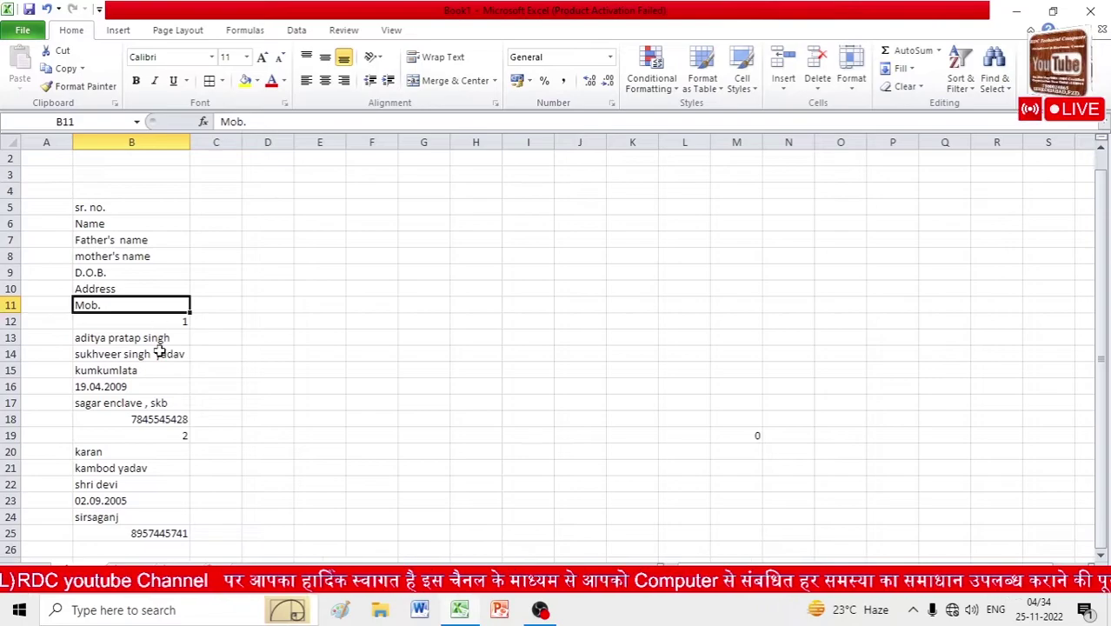
pyautogui.scroll(-7, 129, 361)
pyautogui.scroll(4, 130, 362)
pyautogui.scroll(4, 130, 362)
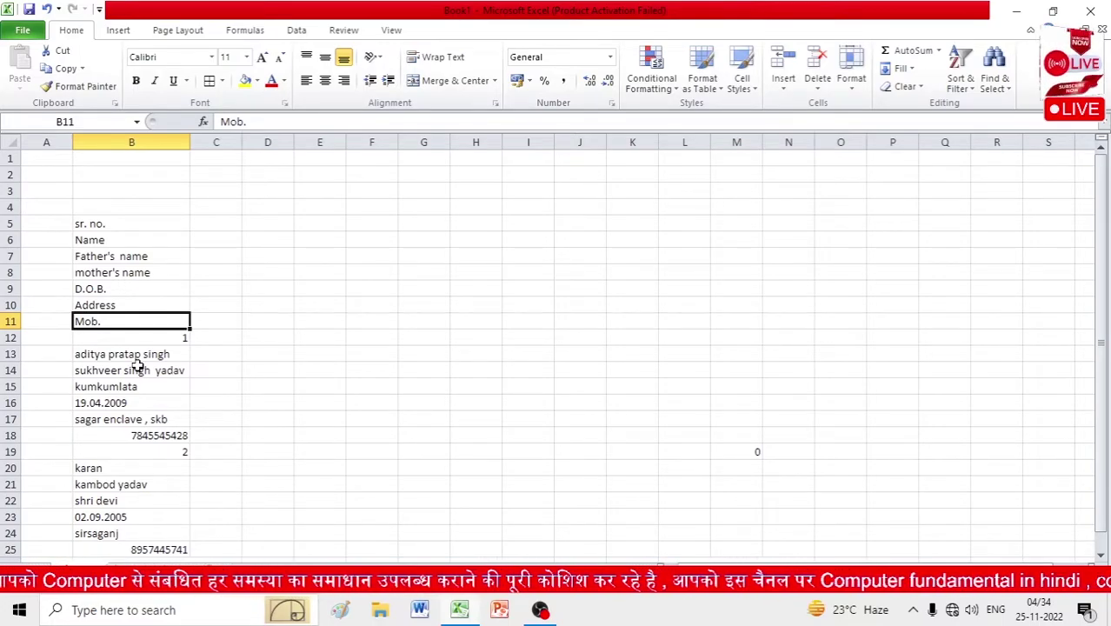
pyautogui.click(125, 221)
pyautogui.click(122, 351)
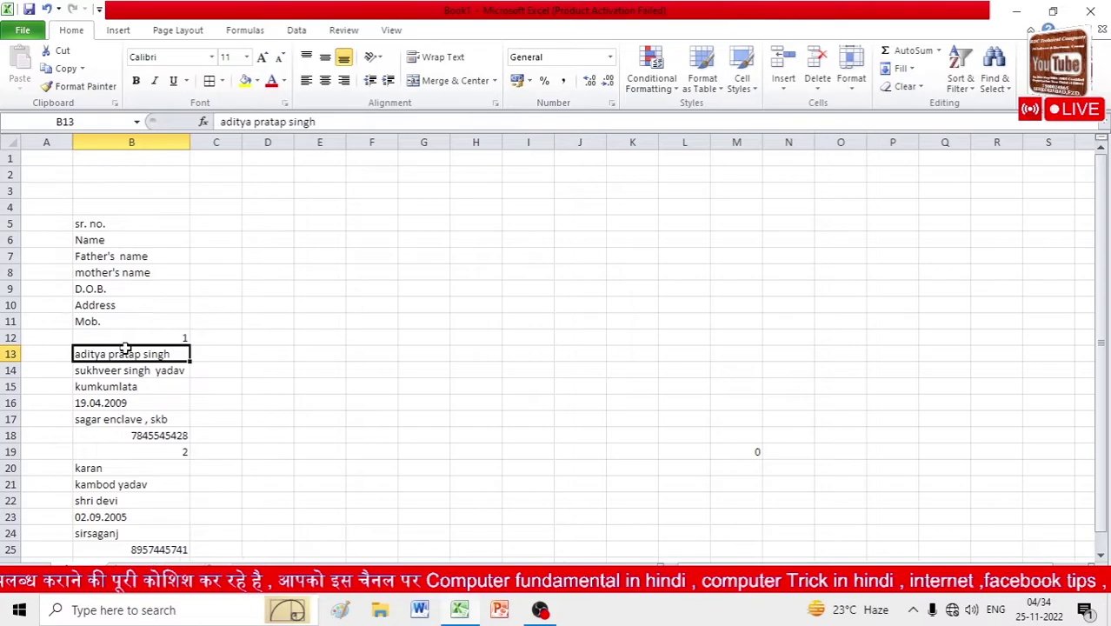
pyautogui.click(101, 241)
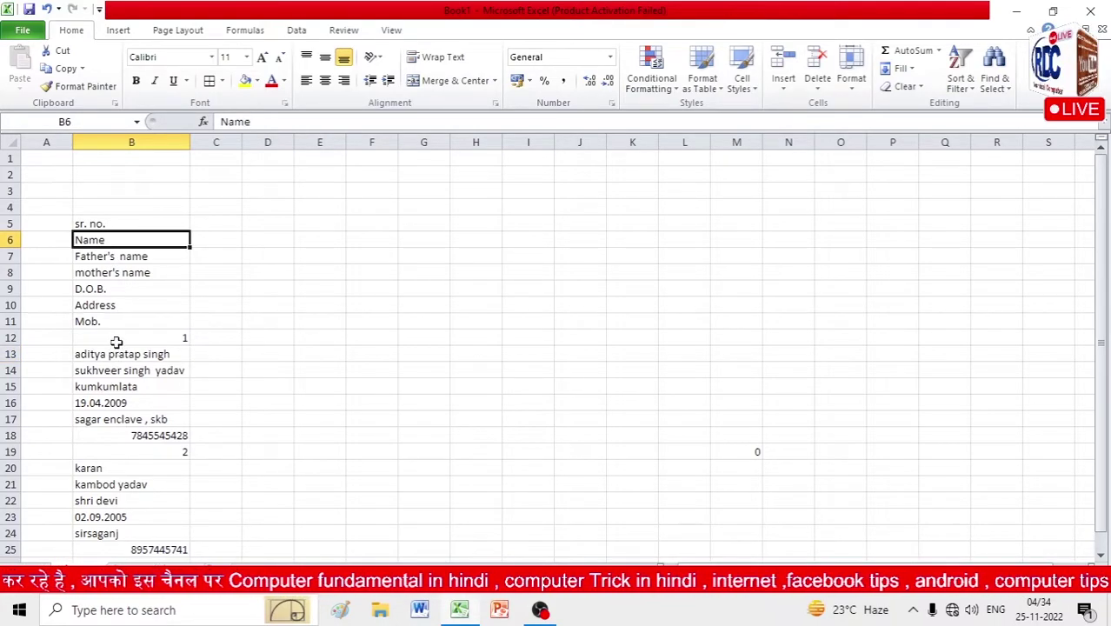
pyautogui.click(112, 260)
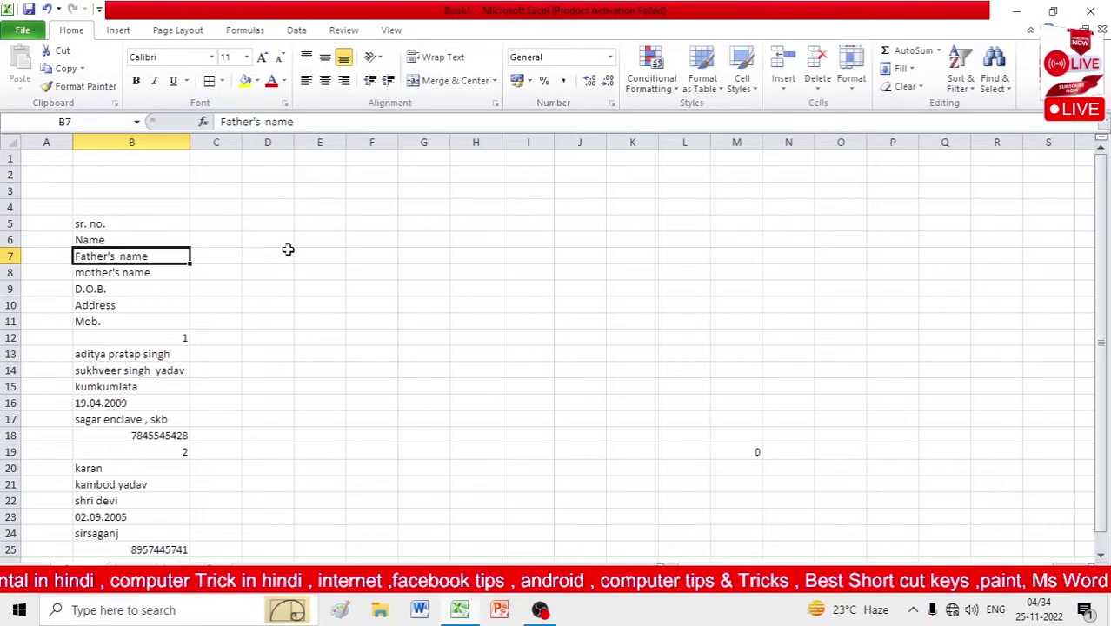
pyautogui.moveTo(337, 224); pyautogui.dragTo(671, 371)
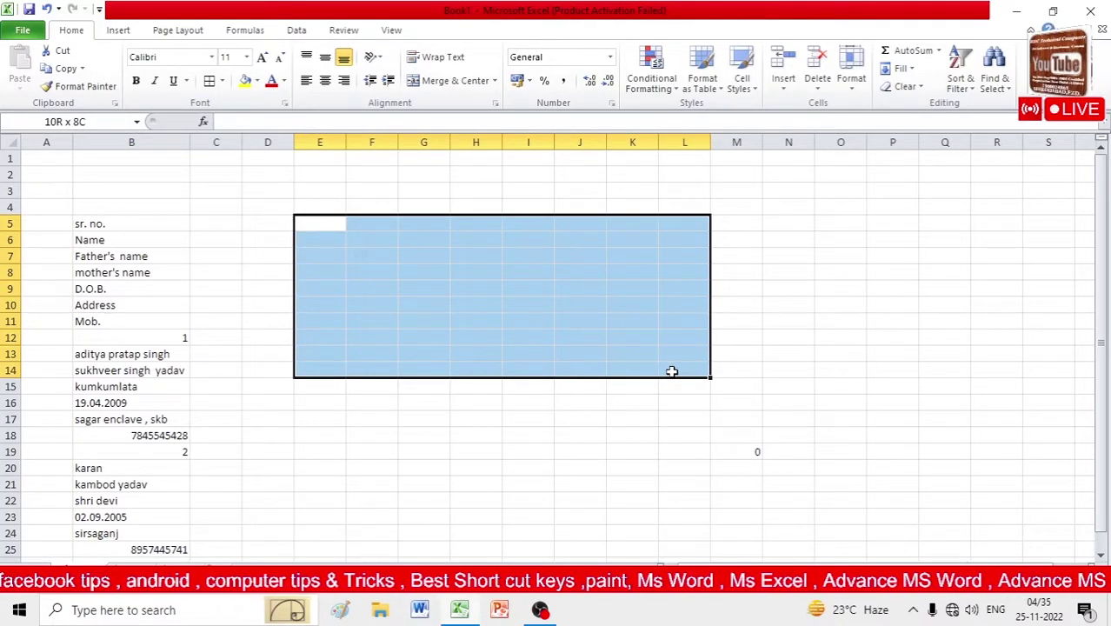
pyautogui.click(90, 225)
pyautogui.click(97, 239)
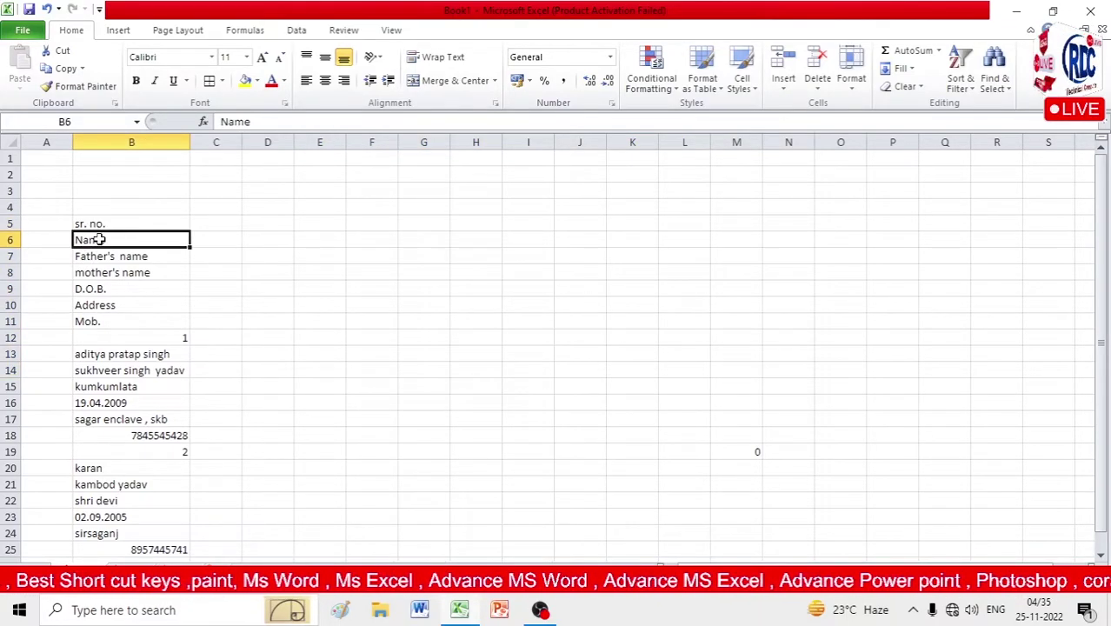
pyautogui.click(102, 256)
pyautogui.click(109, 273)
pyautogui.click(111, 292)
pyautogui.click(111, 307)
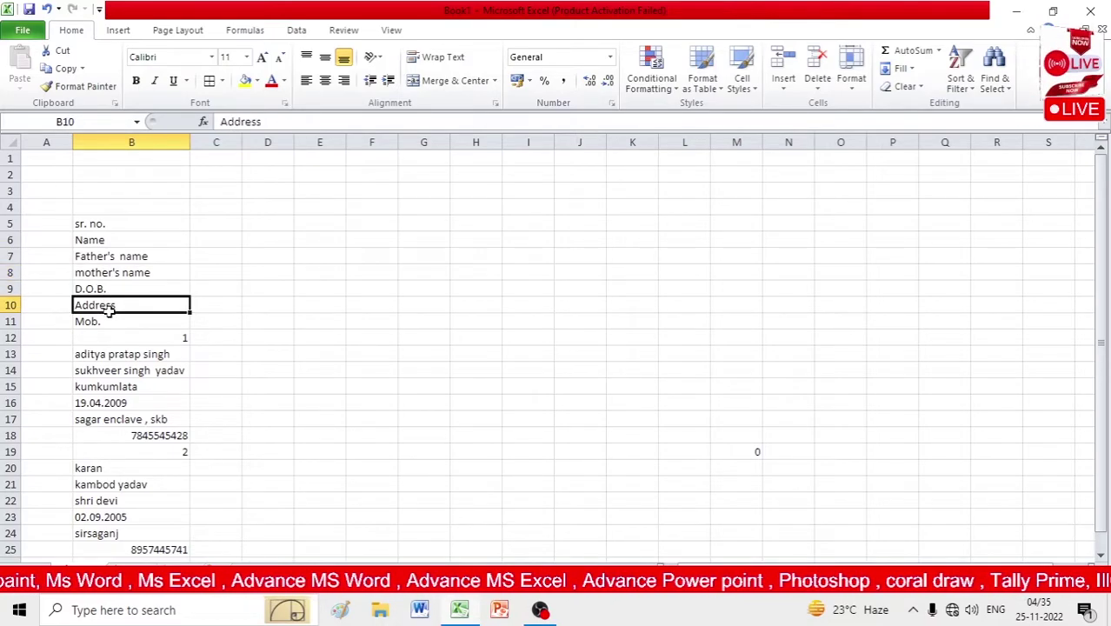
pyautogui.click(110, 336)
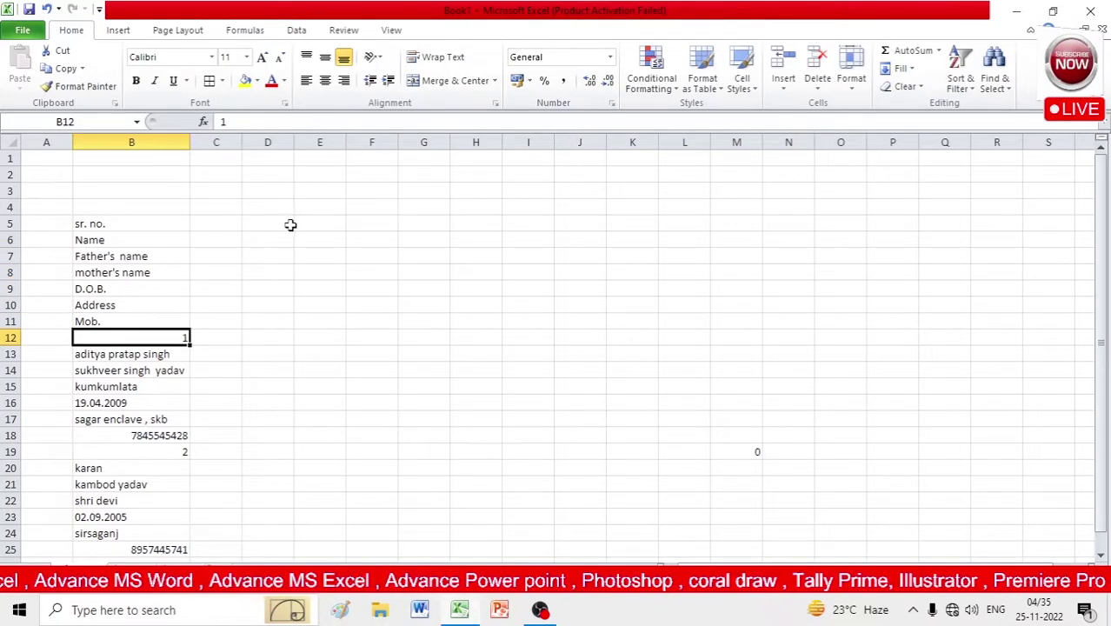
pyautogui.click(321, 190)
# Give every cell of E3:K20 All Borders and a tan fill colour.
pyautogui.moveTo(321, 190); pyautogui.dragTo(632, 198)
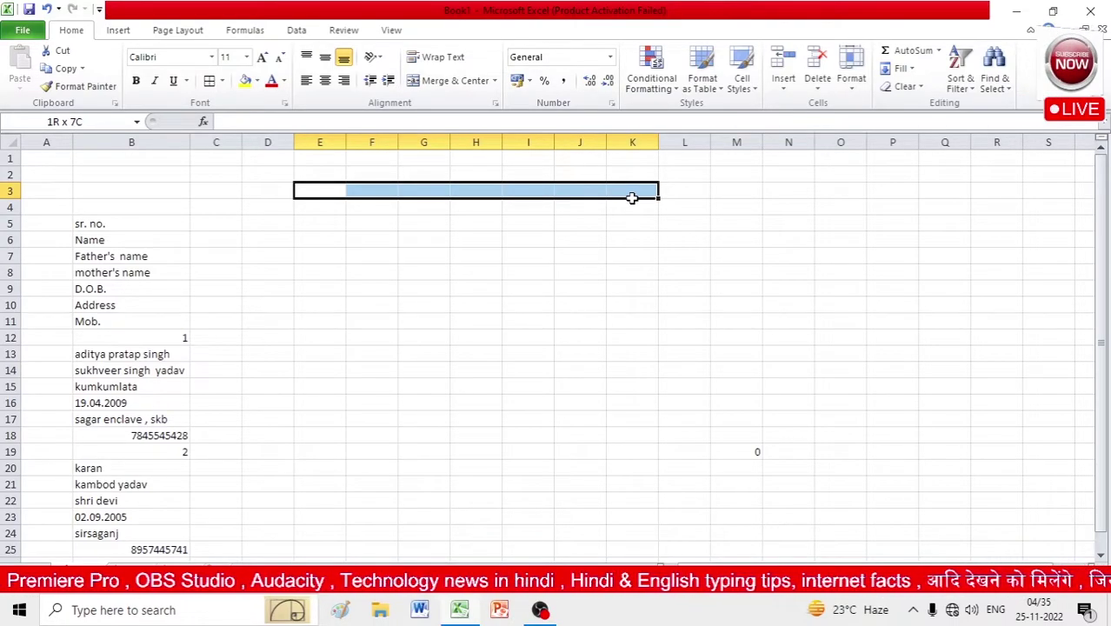
pyautogui.moveTo(632, 199); pyautogui.dragTo(624, 467)
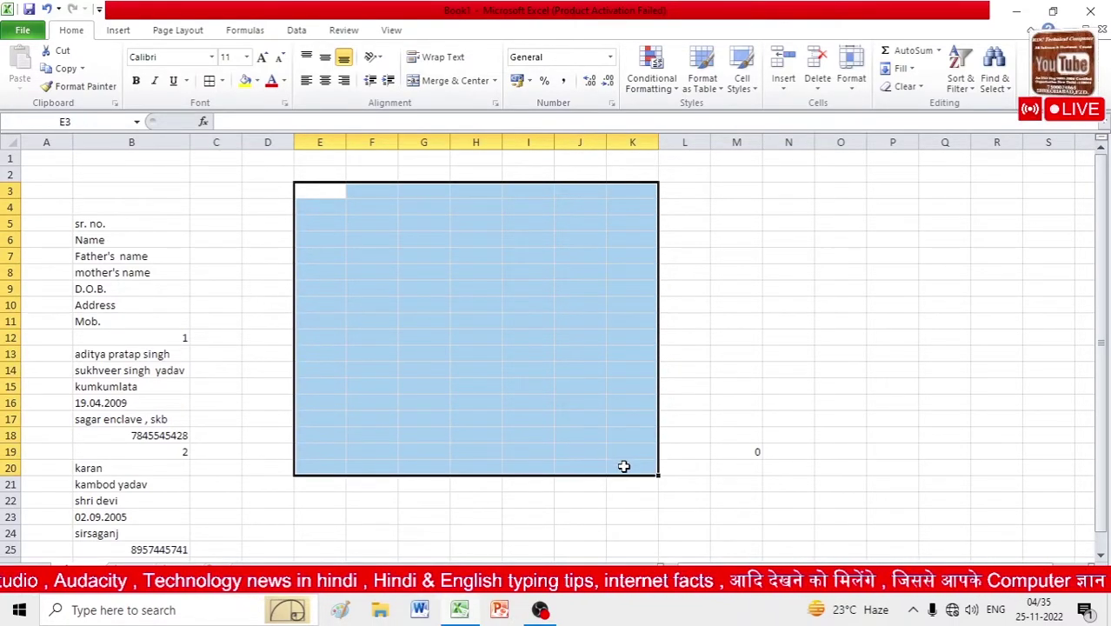
pyautogui.click(210, 81)
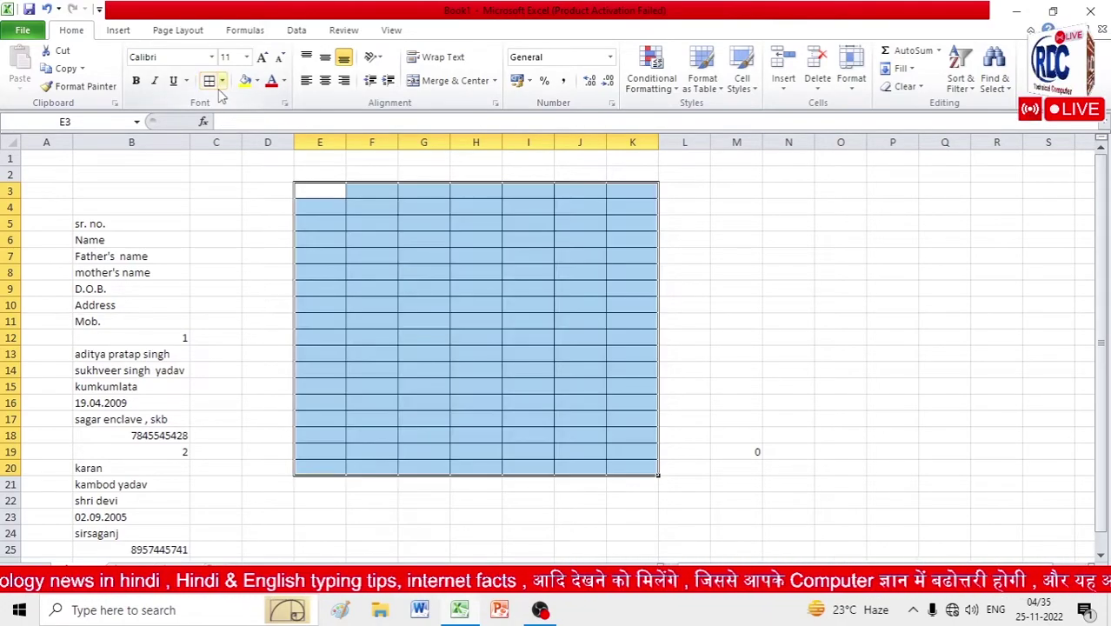
pyautogui.click(256, 81)
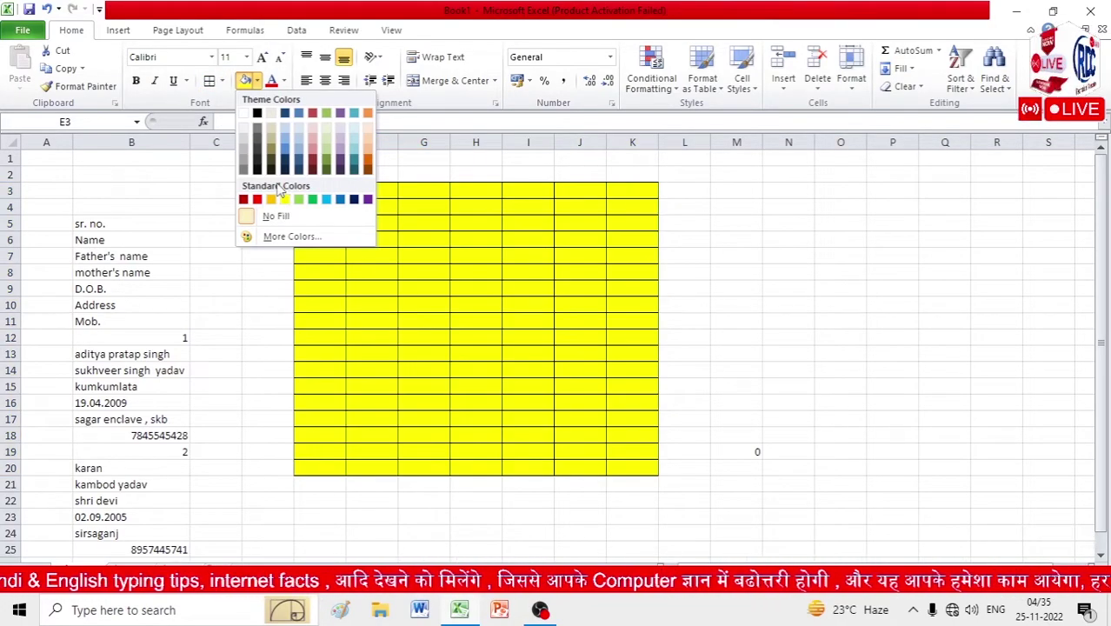
pyautogui.click(299, 145)
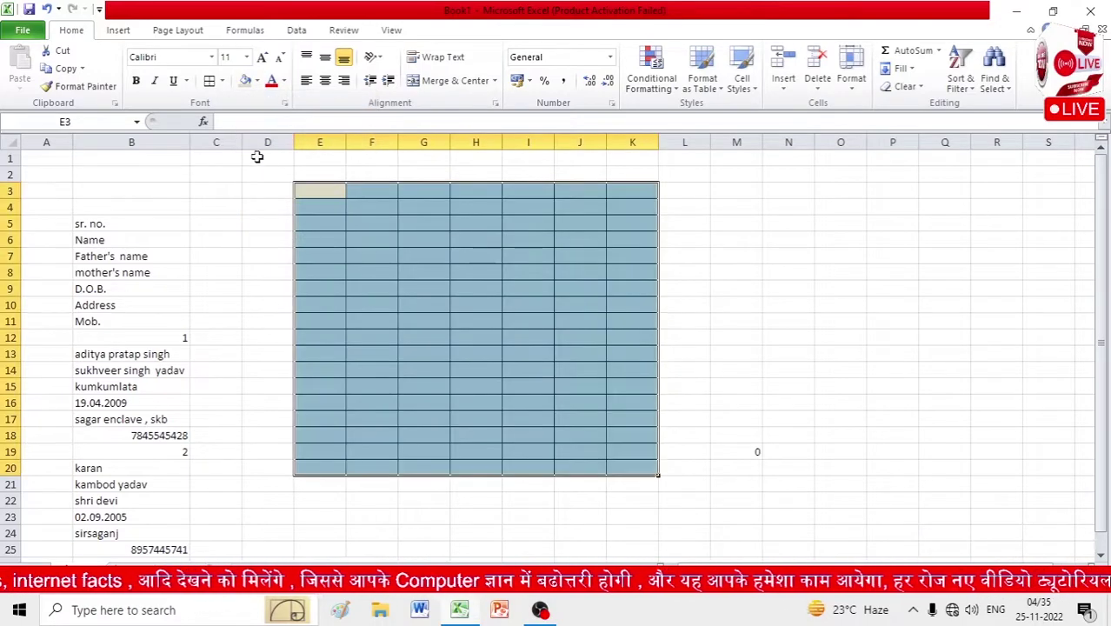
# Fill the header row E3:K3 light red.
pyautogui.moveTo(311, 186); pyautogui.dragTo(634, 186)
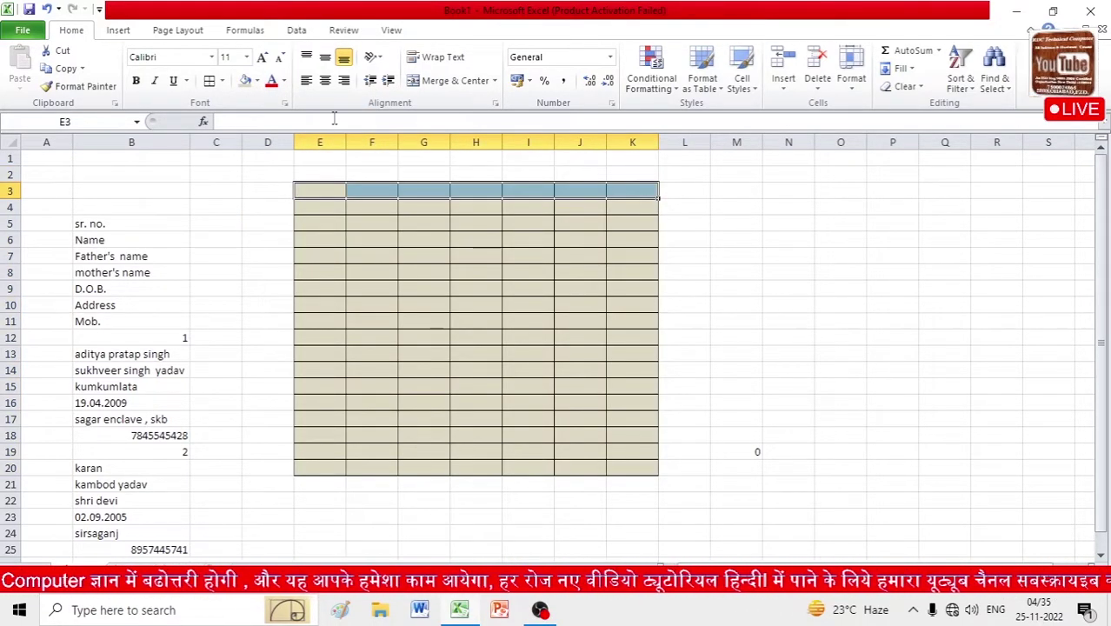
pyautogui.click(257, 81)
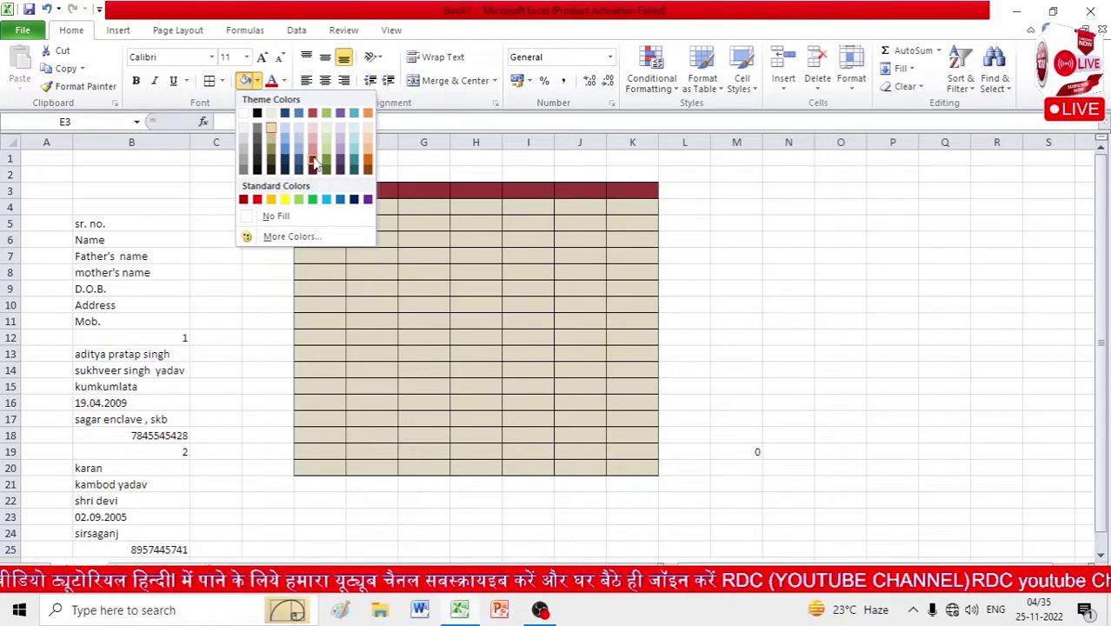
pyautogui.click(312, 144)
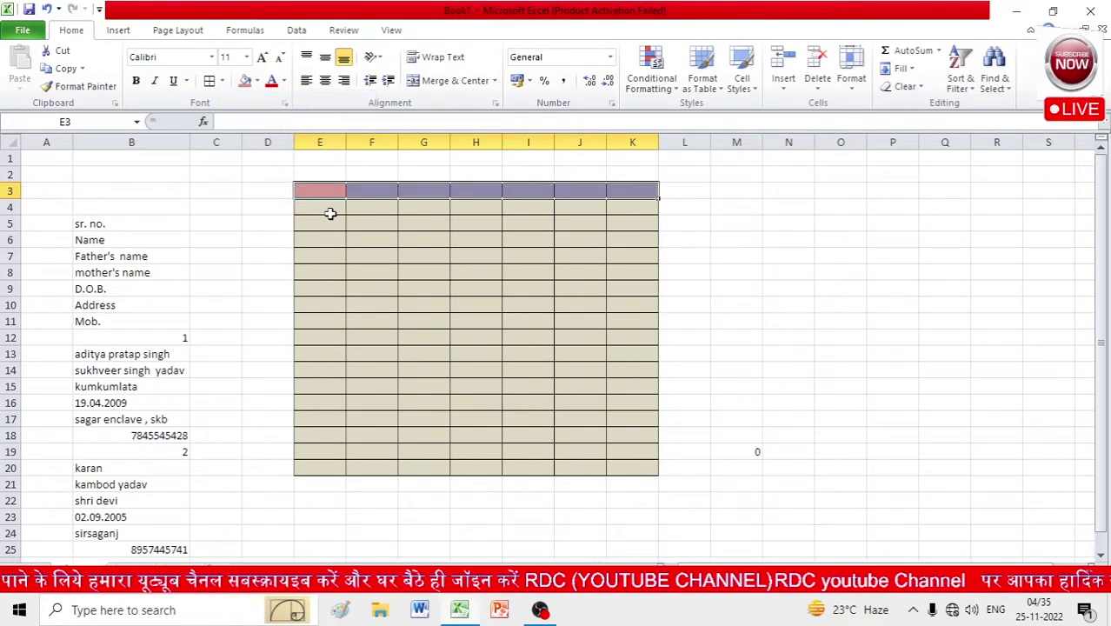
pyautogui.click(330, 209)
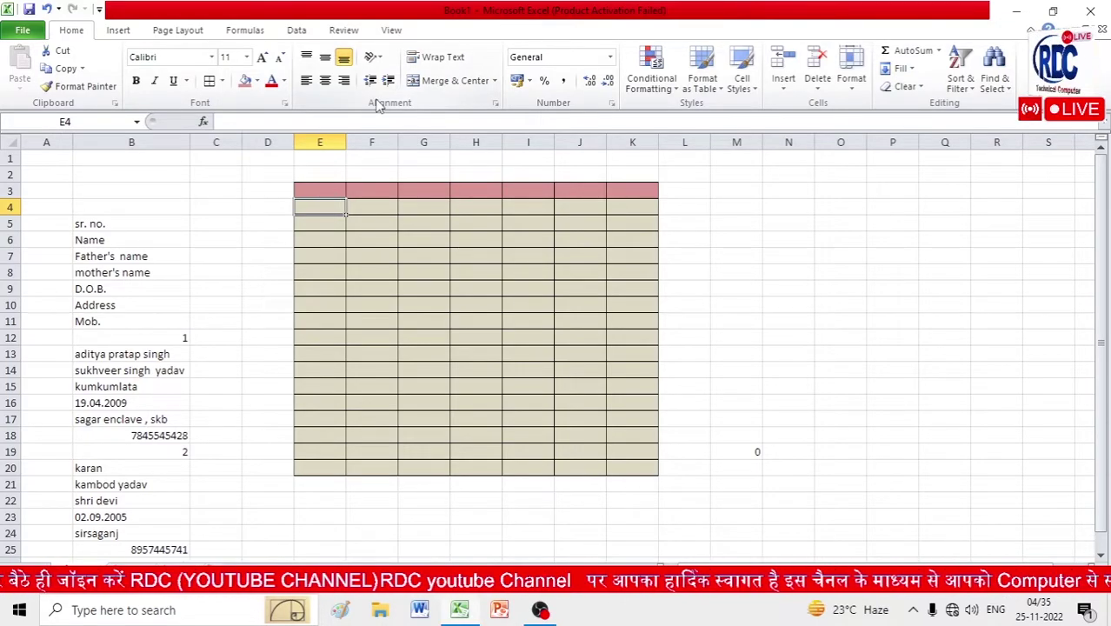
# Enter the headings QR B5, QR B6 and QR B7 into E3, F3 and G3.
pyautogui.click(329, 192)
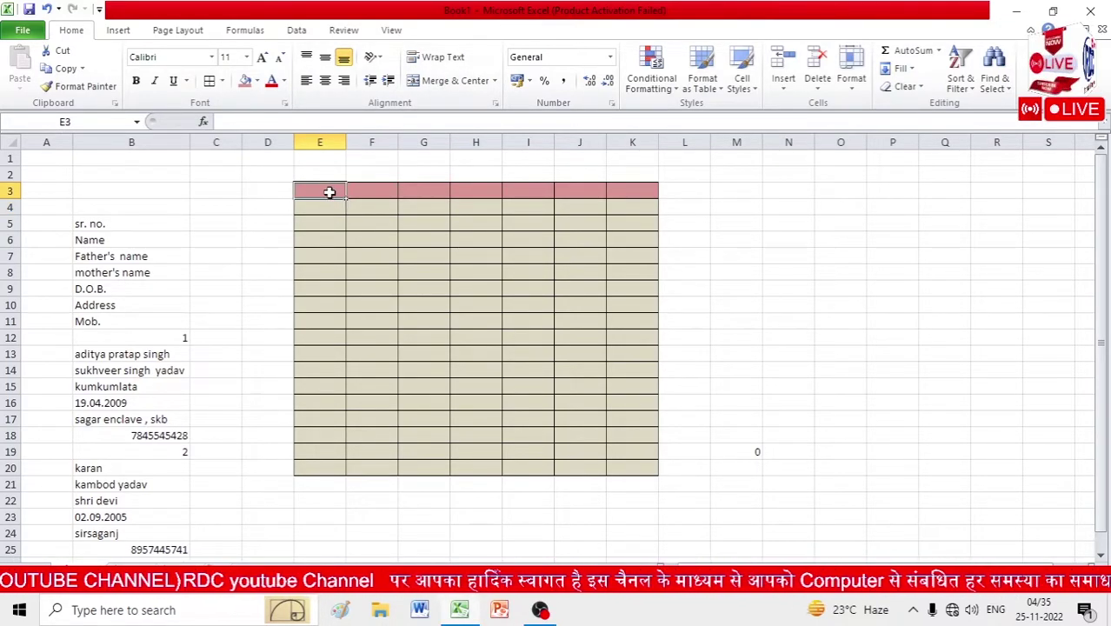
pyautogui.write('q')
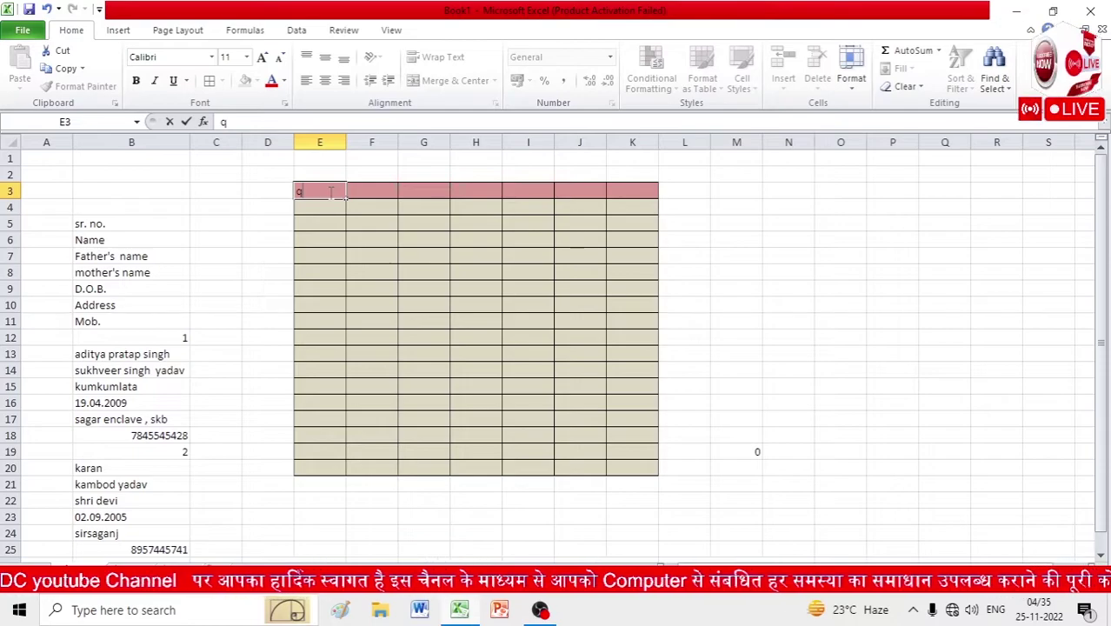
pyautogui.press('BackSpace')
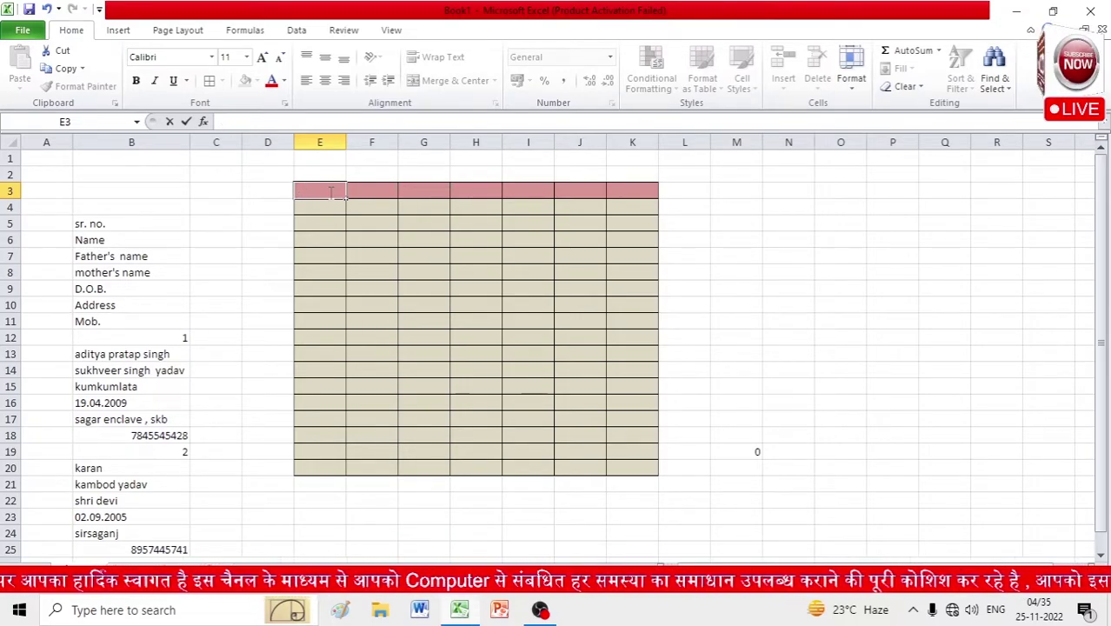
pyautogui.write('QR')
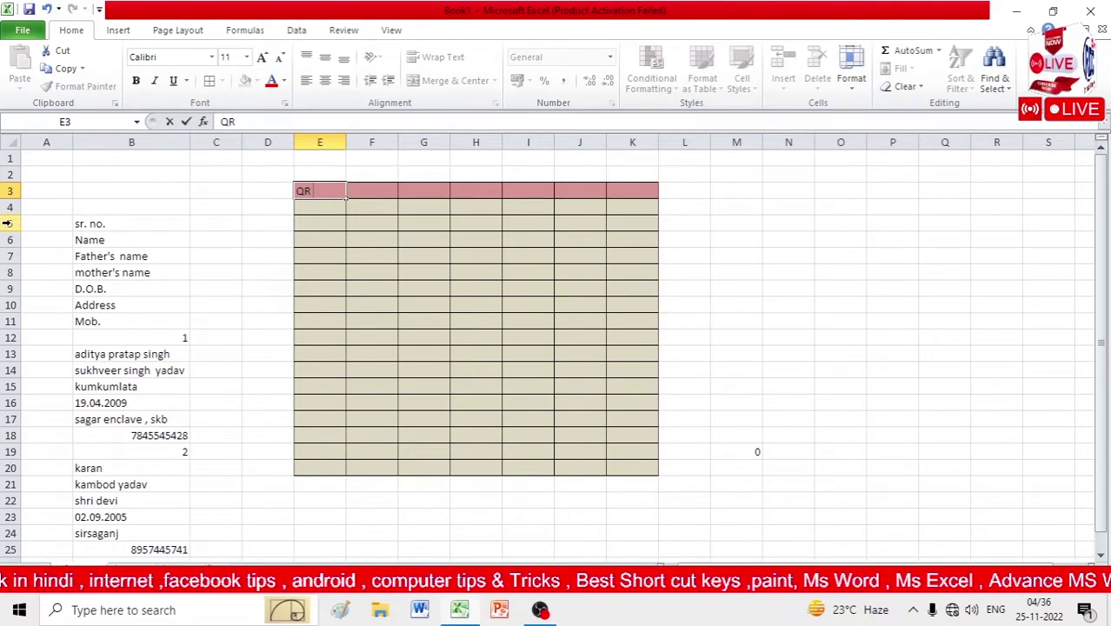
pyautogui.write(' B')
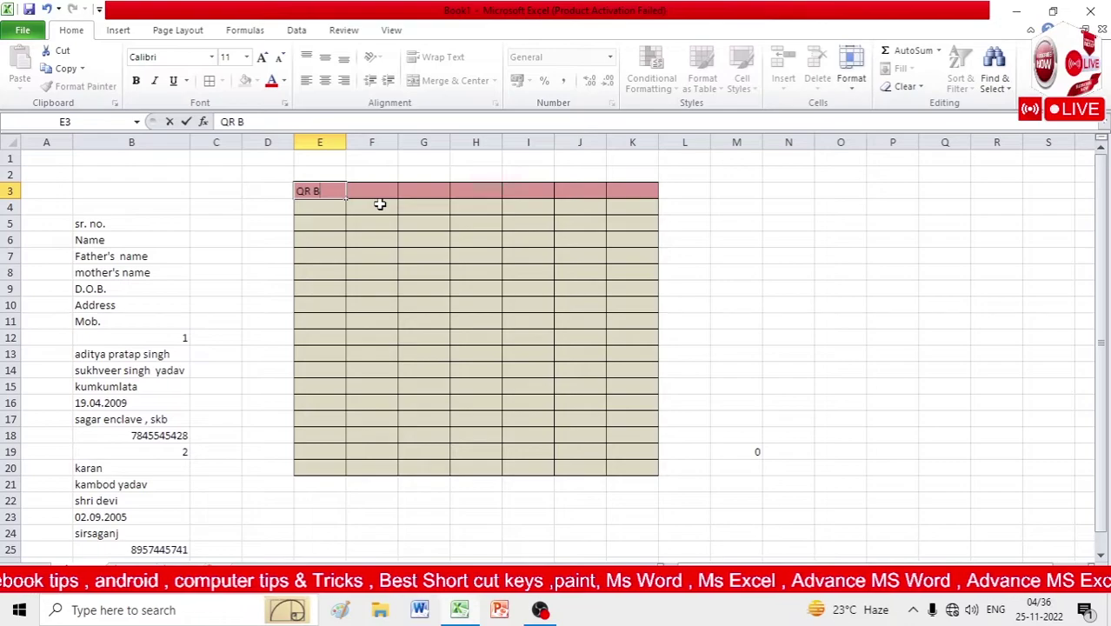
pyautogui.write('5')
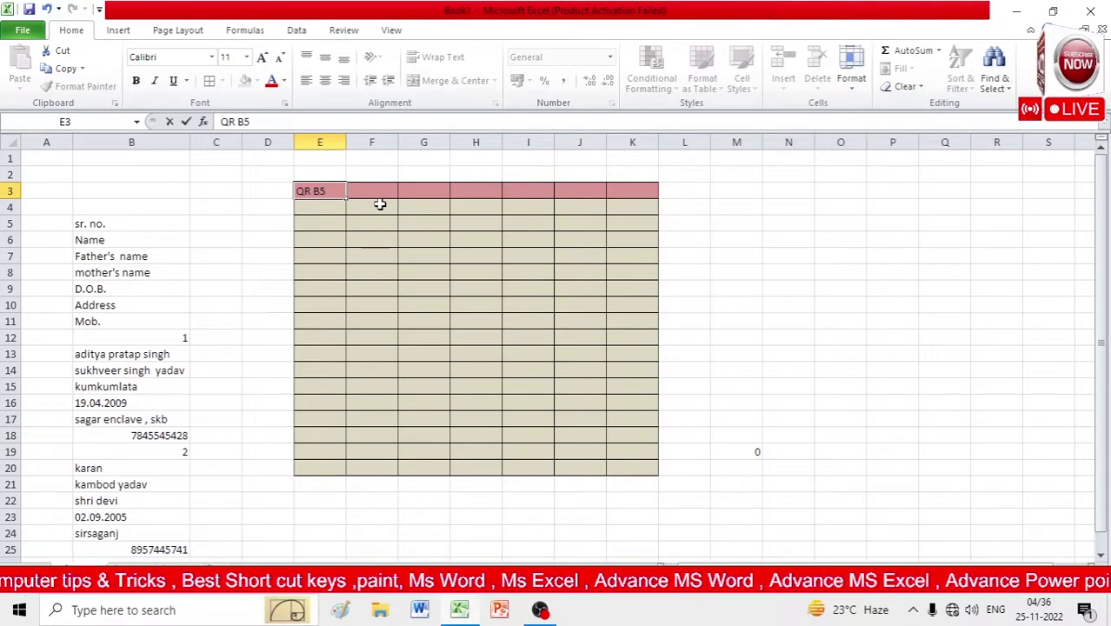
pyautogui.click(372, 192)
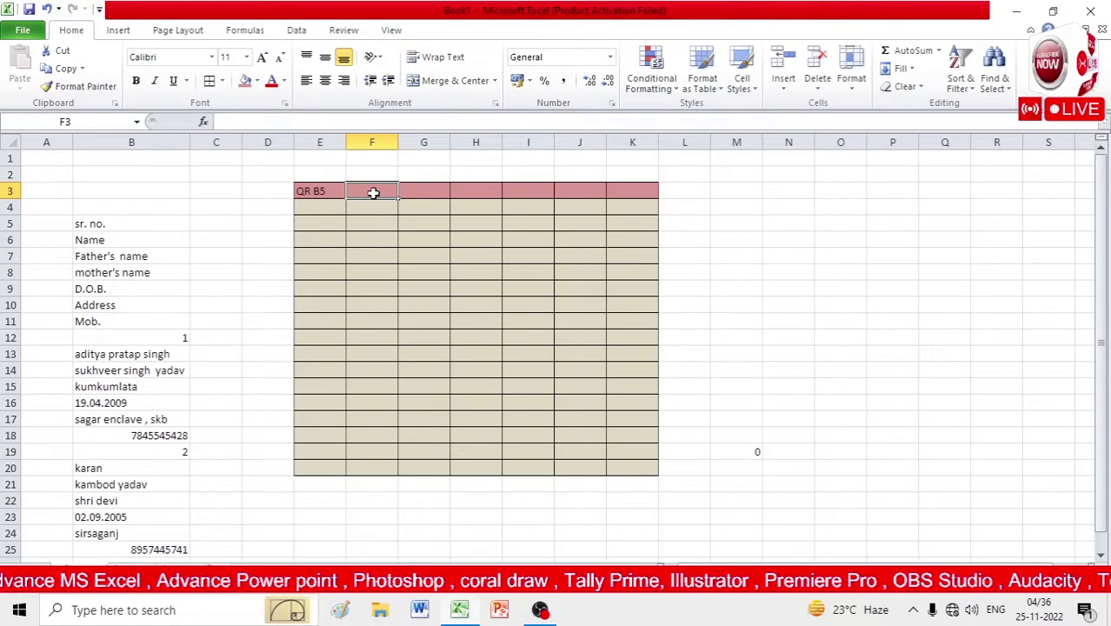
pyautogui.write('QR')
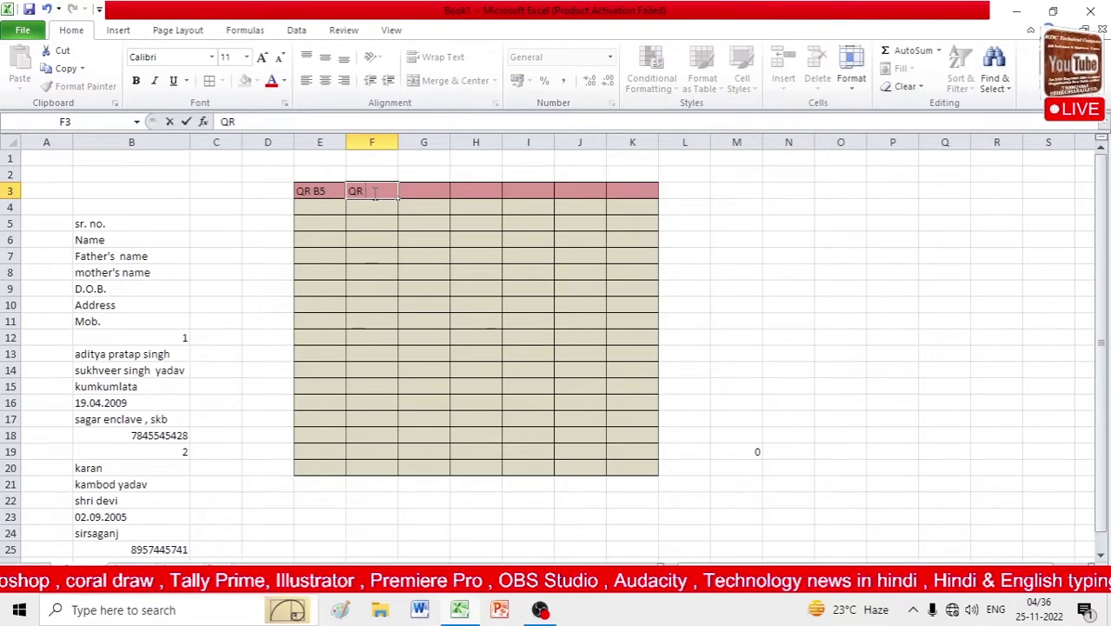
pyautogui.write(' B')
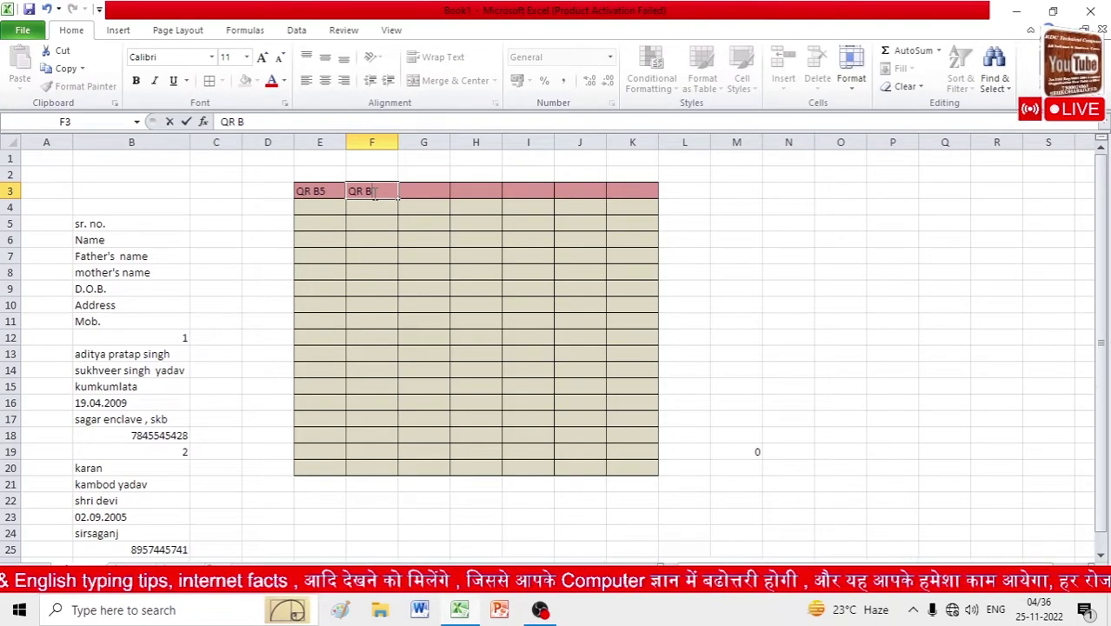
pyautogui.write('6')
pyautogui.press('Tab')
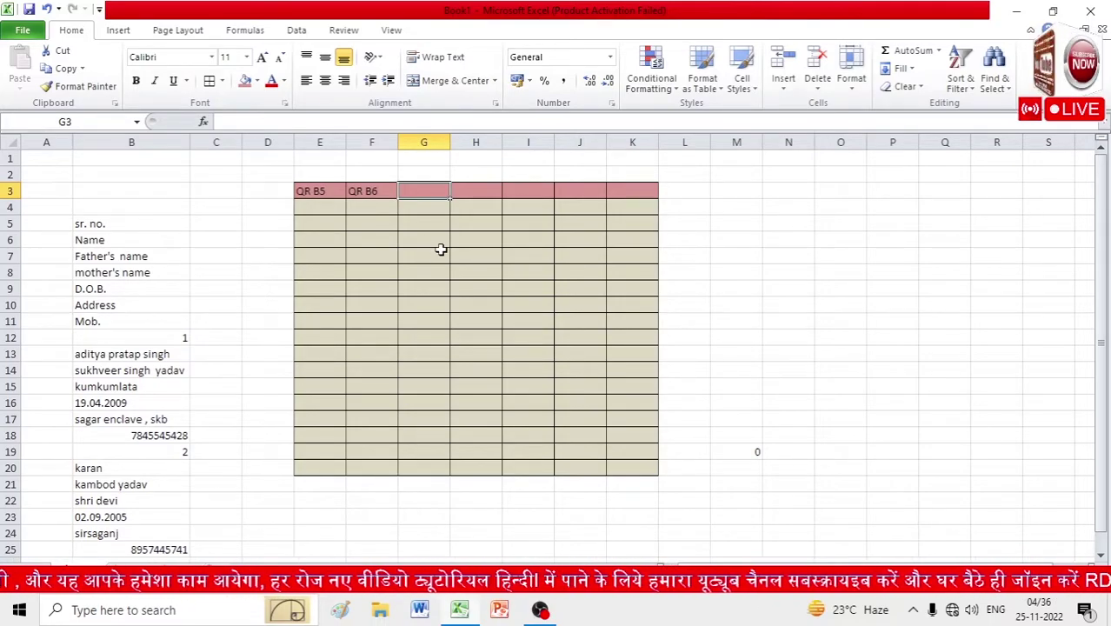
pyautogui.write('QER')
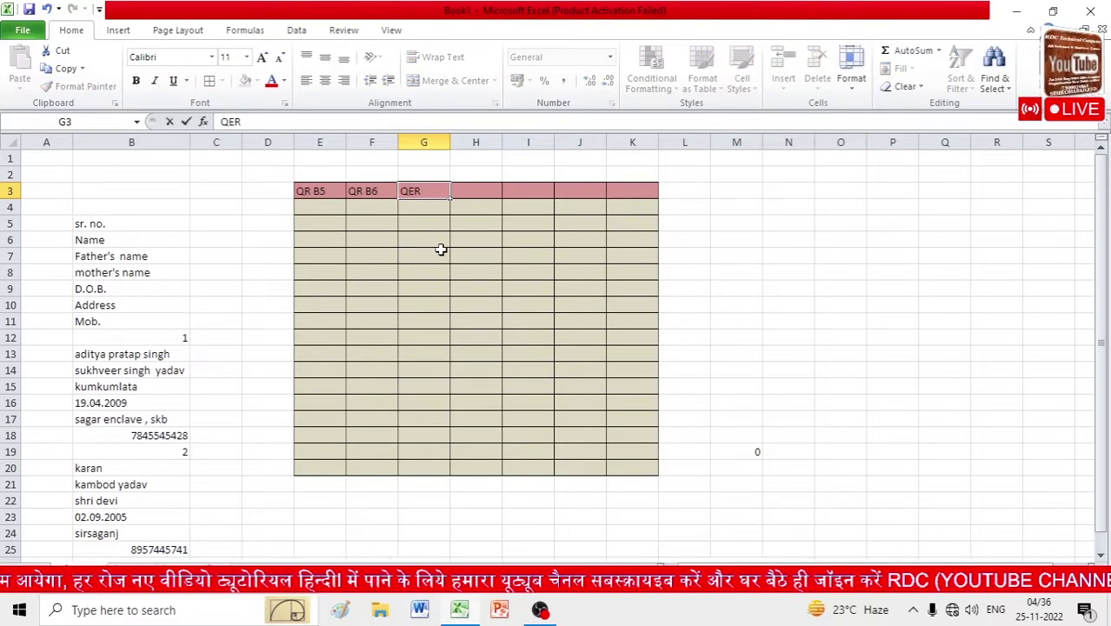
pyautogui.press('BackSpace')
pyautogui.press('BackSpace')
pyautogui.write('R')
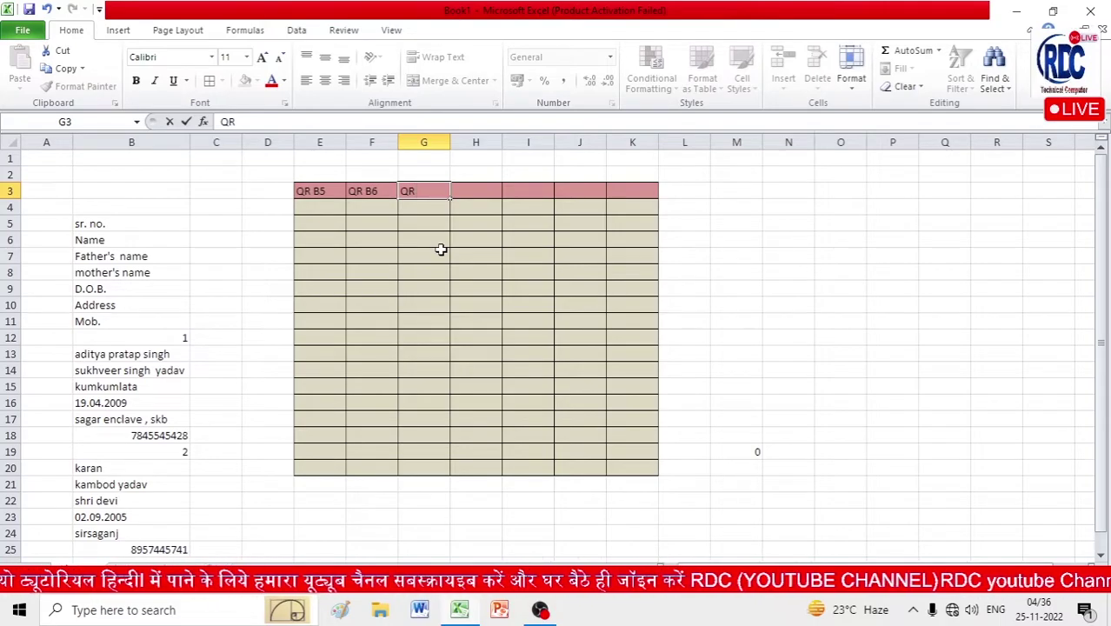
pyautogui.write(' B')
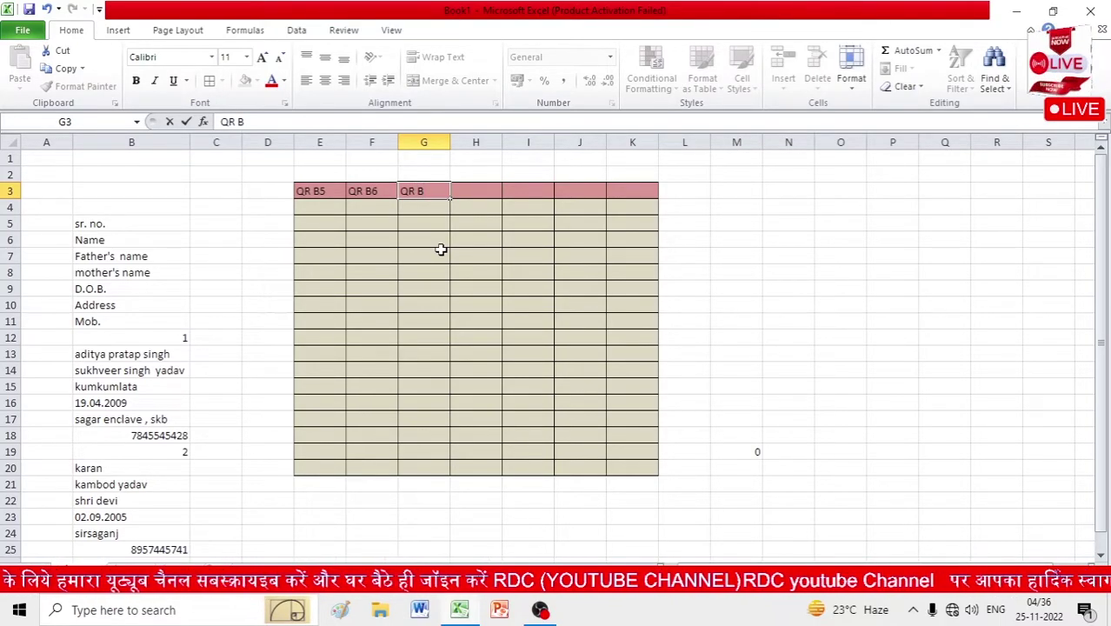
pyautogui.write('7')
pyautogui.press('Tab')
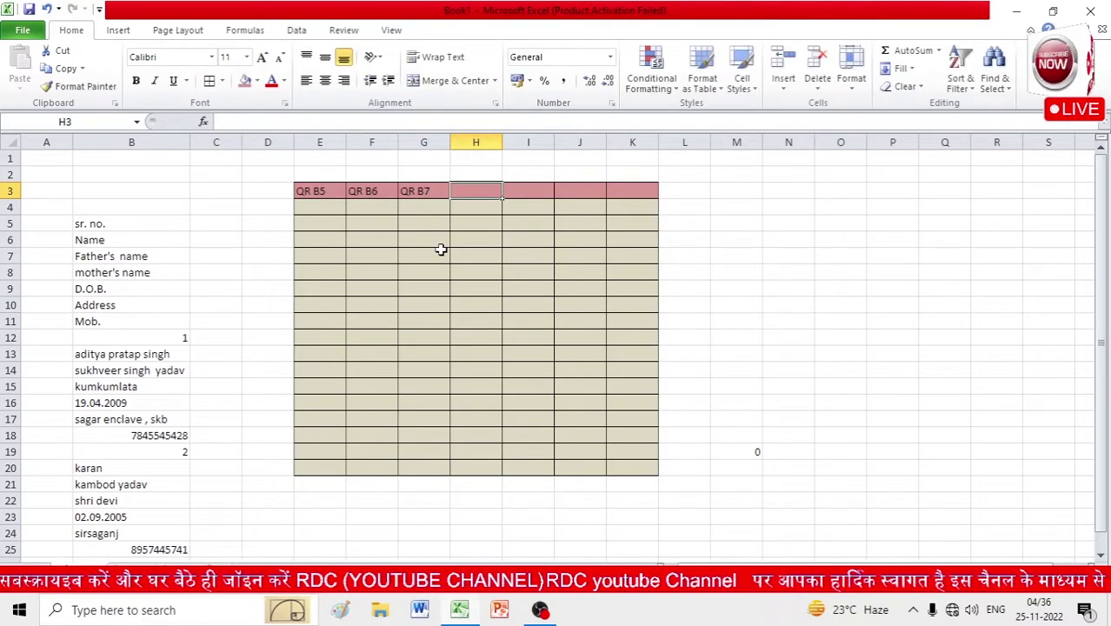
# Enter QR B8, QR B9, QR B10 and QR B11 into H3 through K3.
pyautogui.write('QR B')
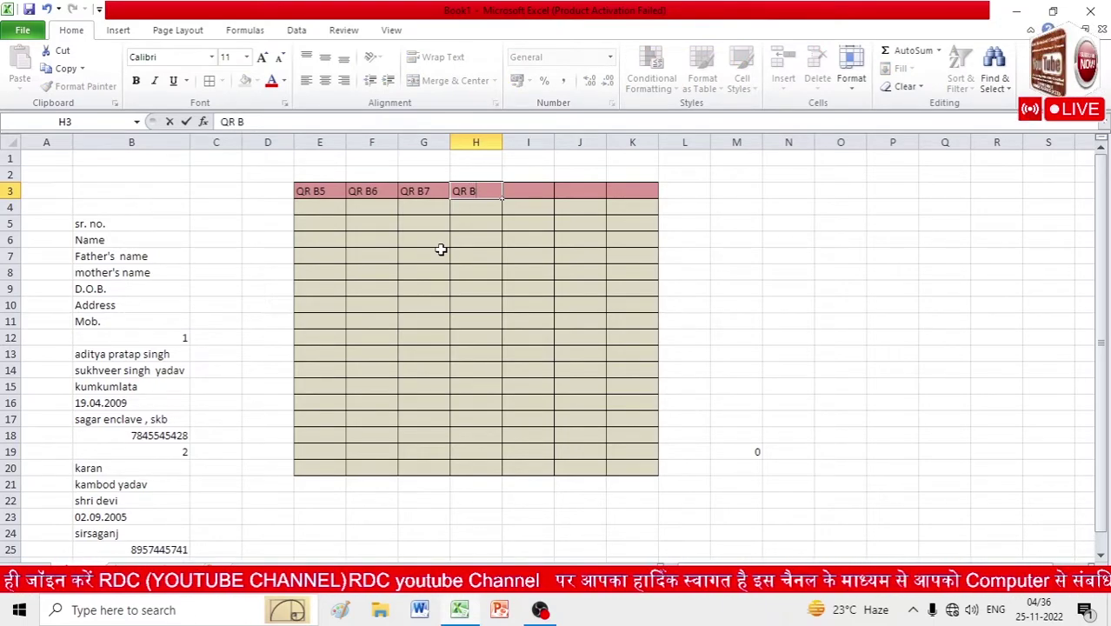
pyautogui.write('8')
pyautogui.press('Tab')
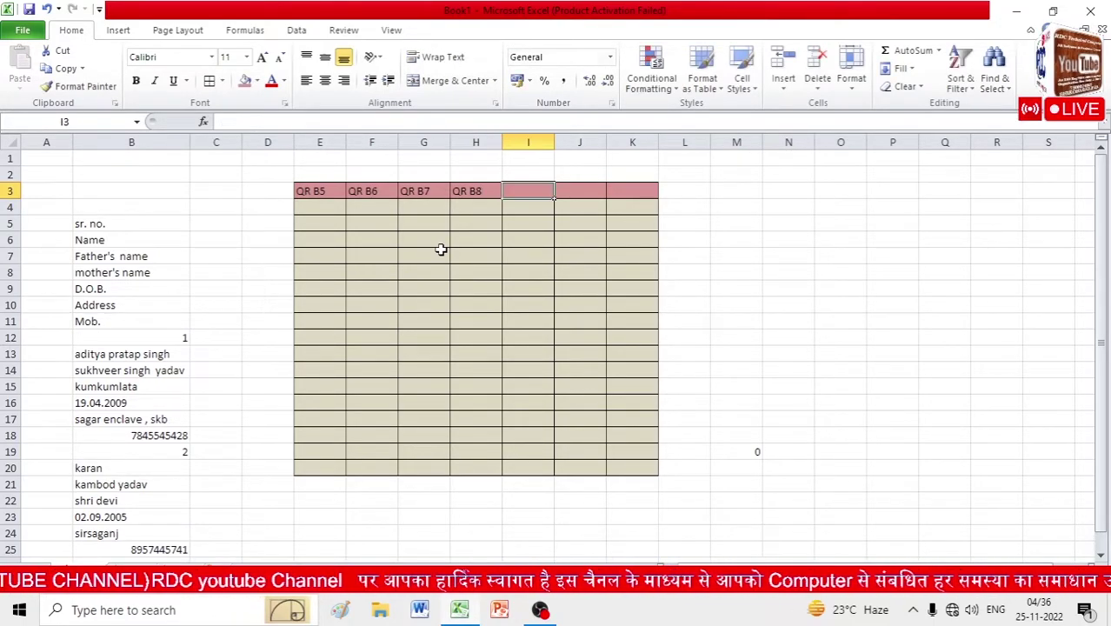
pyautogui.write('QR B9')
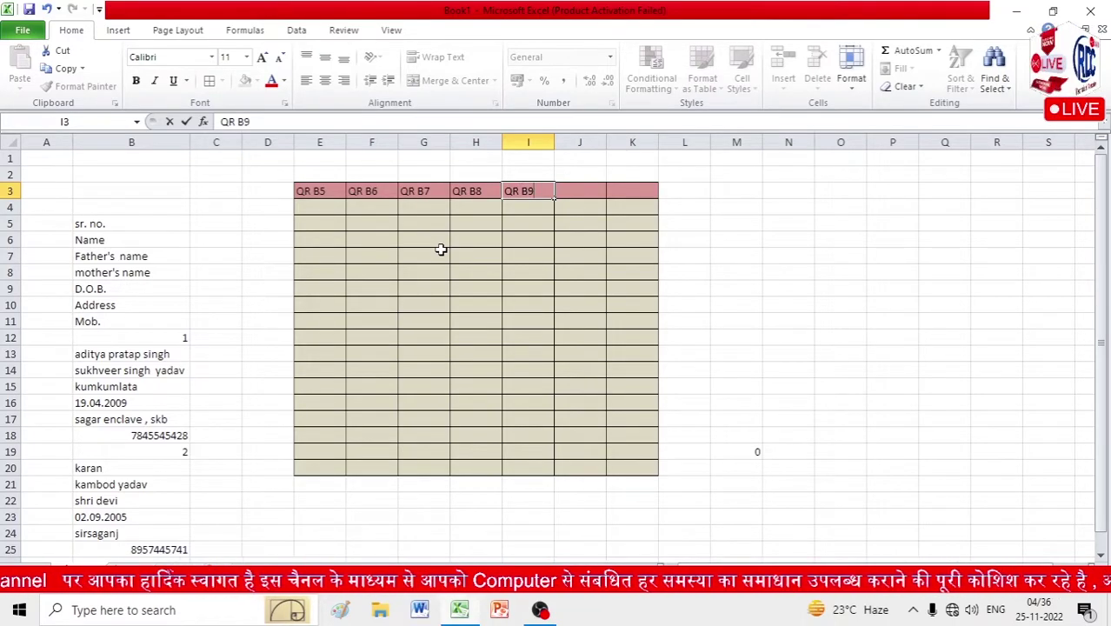
pyautogui.press('Tab')
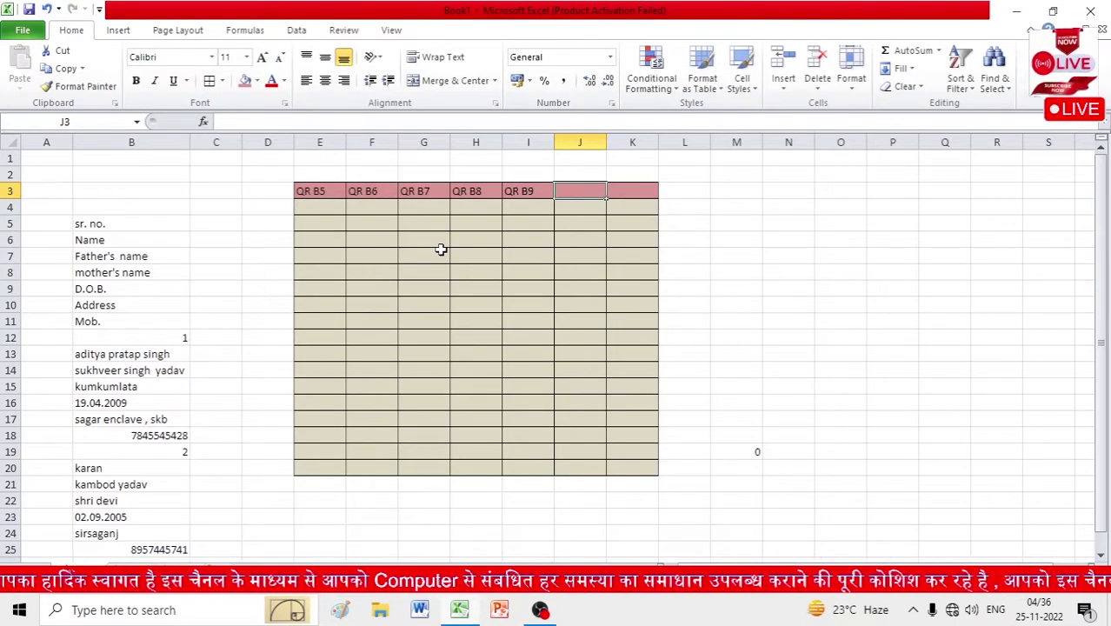
pyautogui.write('QR')
pyautogui.write(' B')
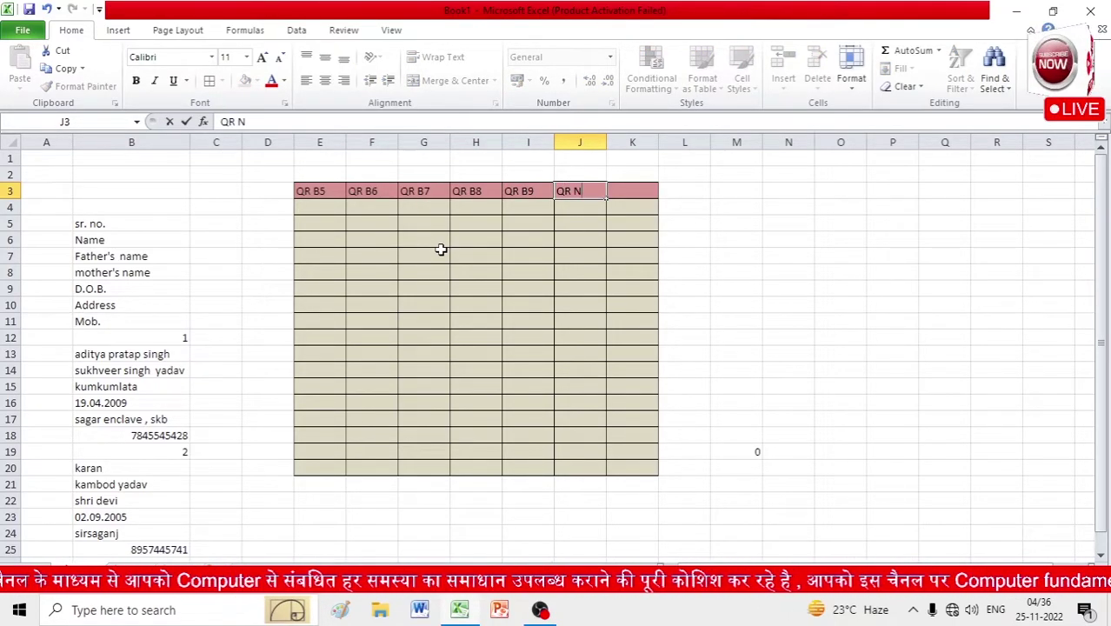
pyautogui.press('BackSpace')
pyautogui.press('BackSpace')
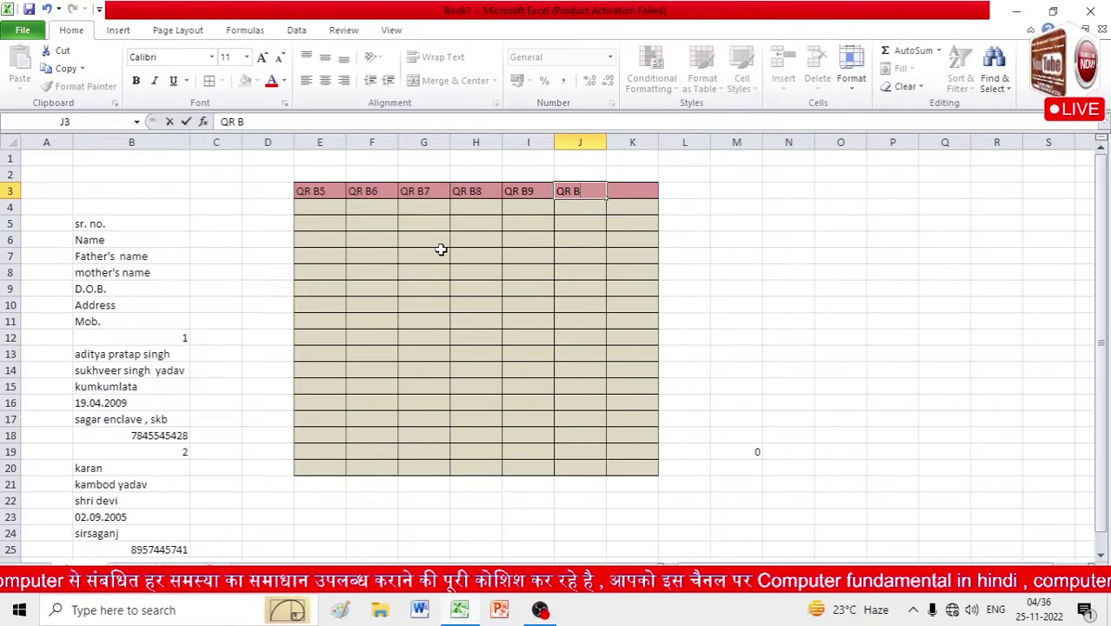
pyautogui.write('10')
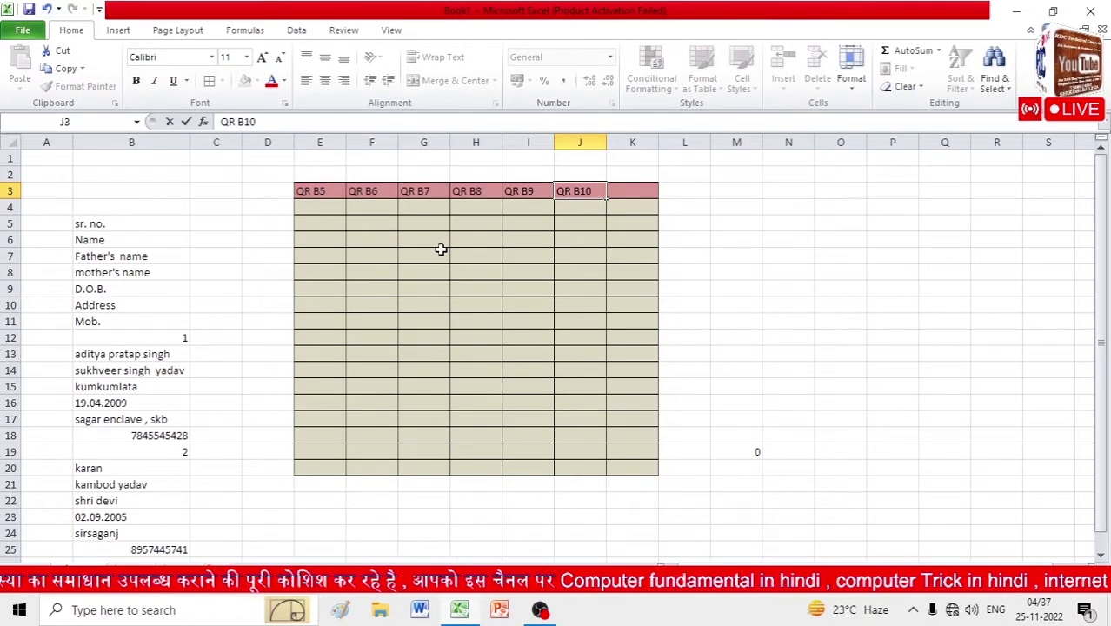
pyautogui.press('Tab')
pyautogui.write('QR')
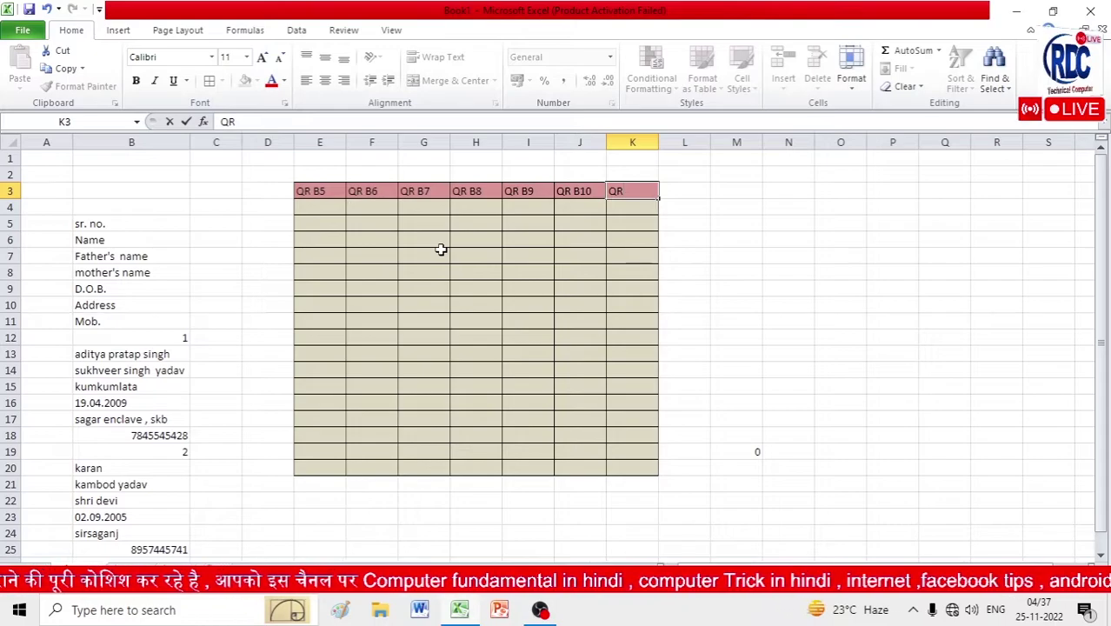
pyautogui.write(' B11')
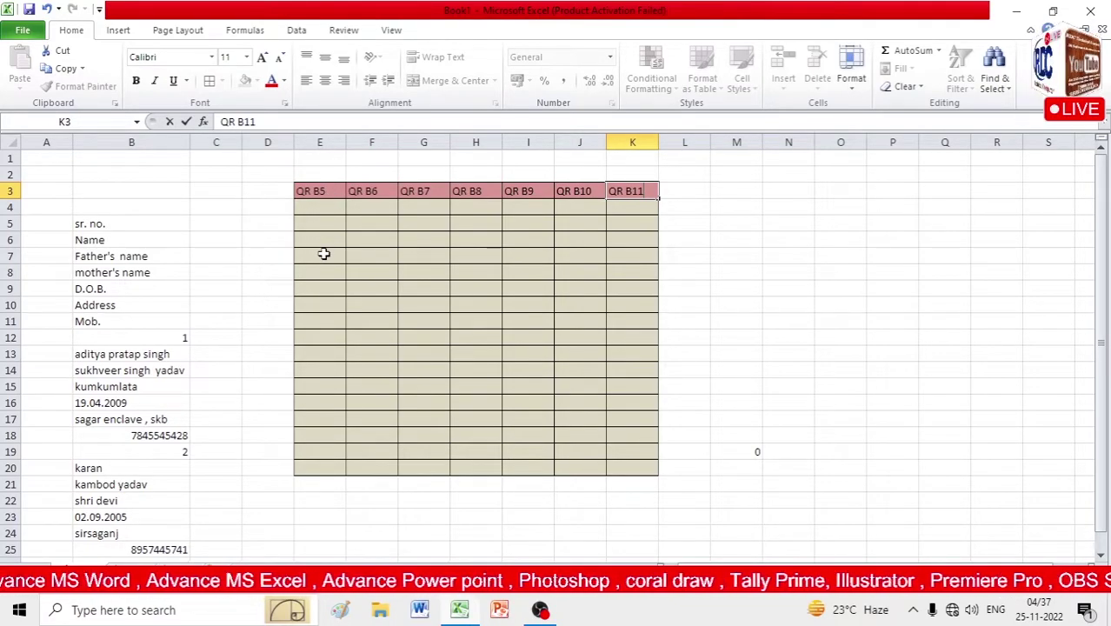
# Type QR B12 into E4 and QR B13 into F4.
pyautogui.click(321, 204)
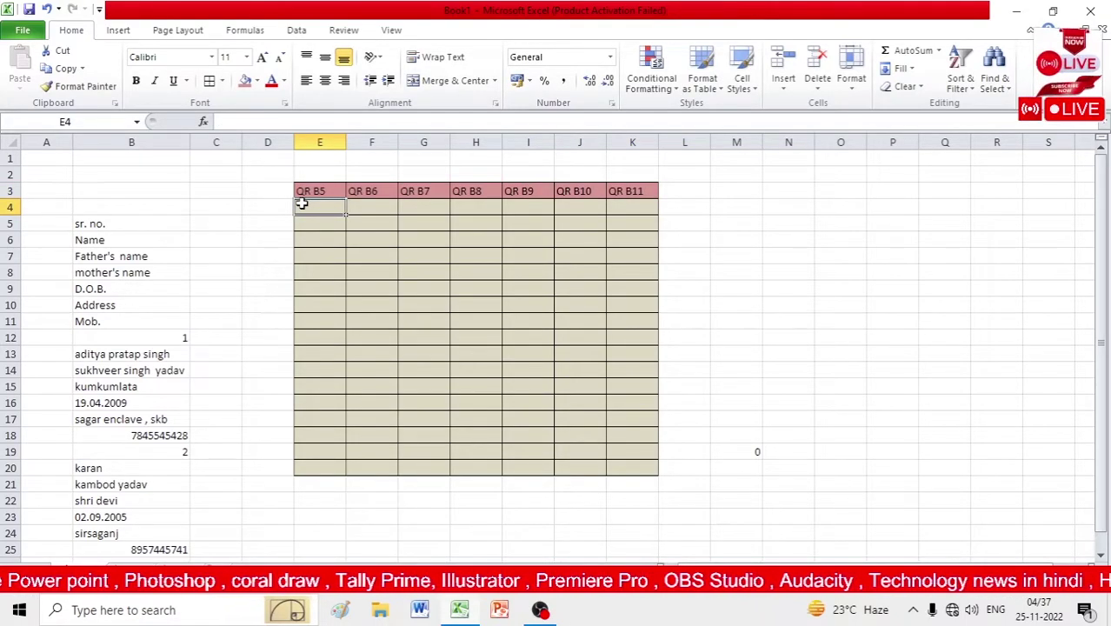
pyautogui.write('QR ')
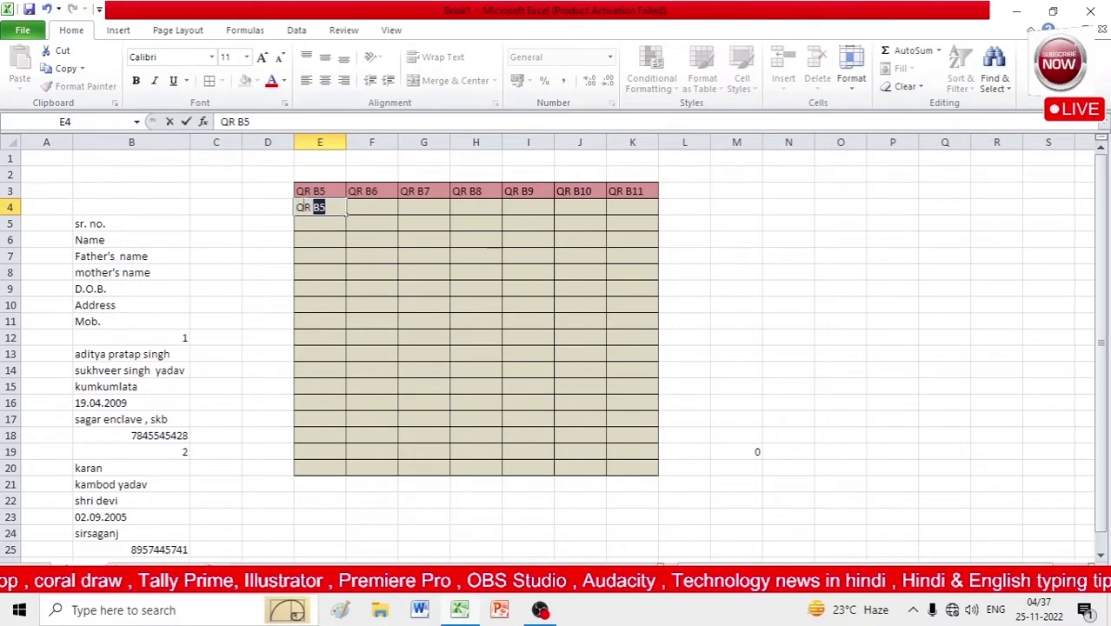
pyautogui.write('B')
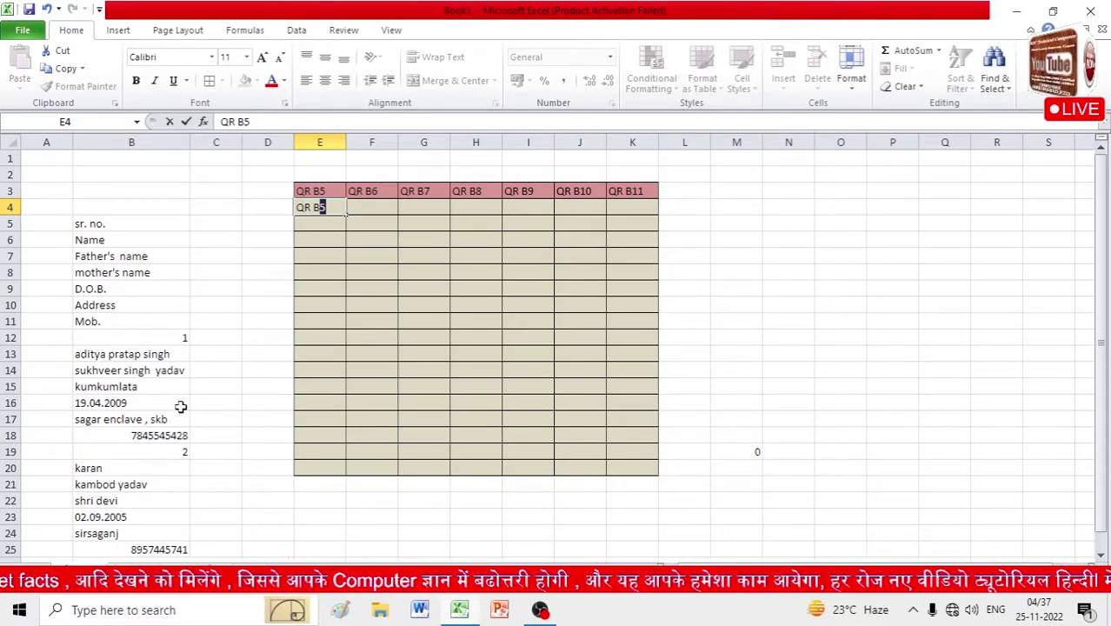
pyautogui.write('2')
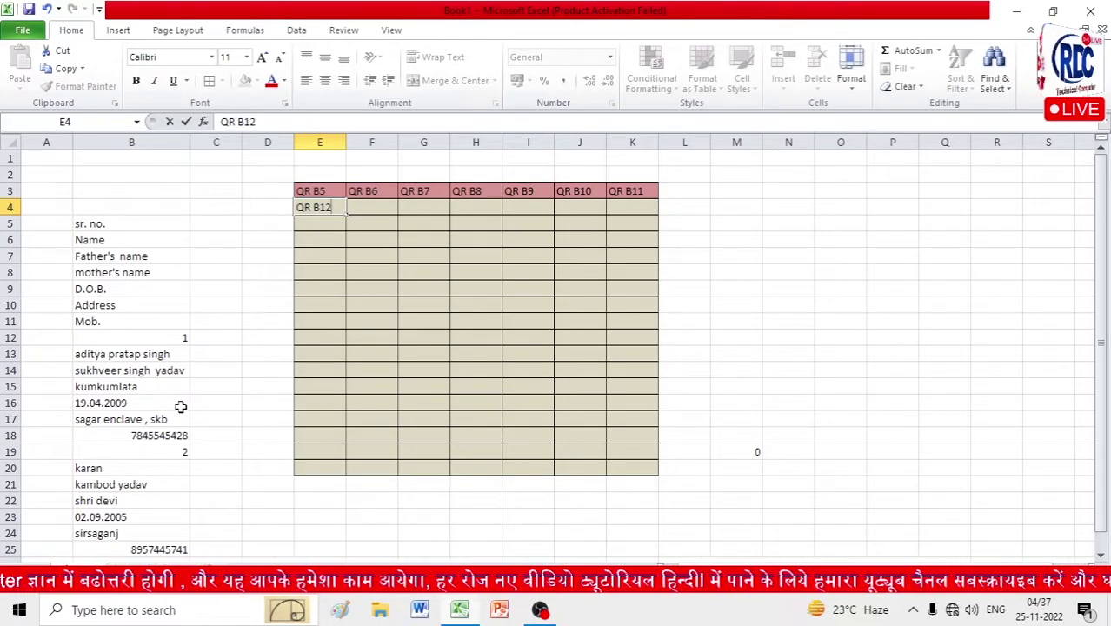
pyautogui.press('Tab')
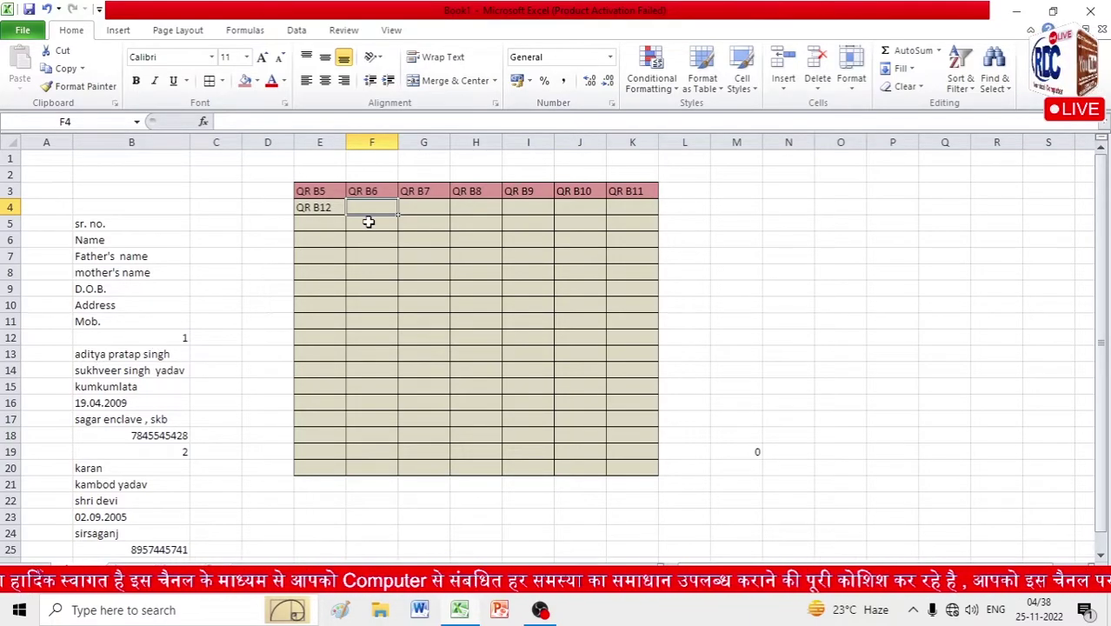
pyautogui.write('QR')
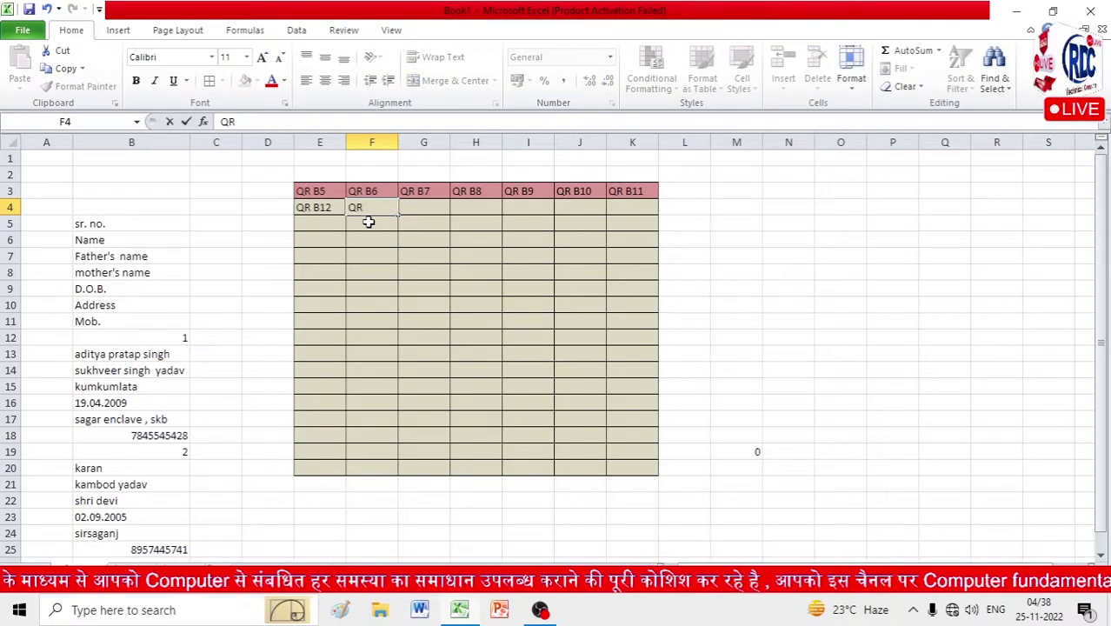
pyautogui.write(' B')
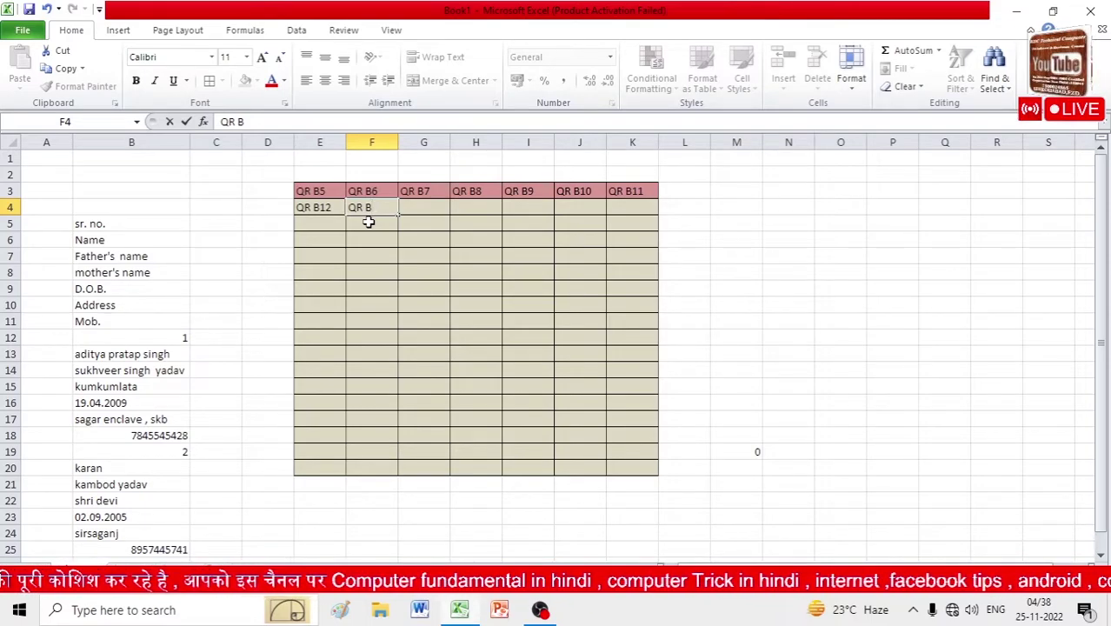
pyautogui.write('13')
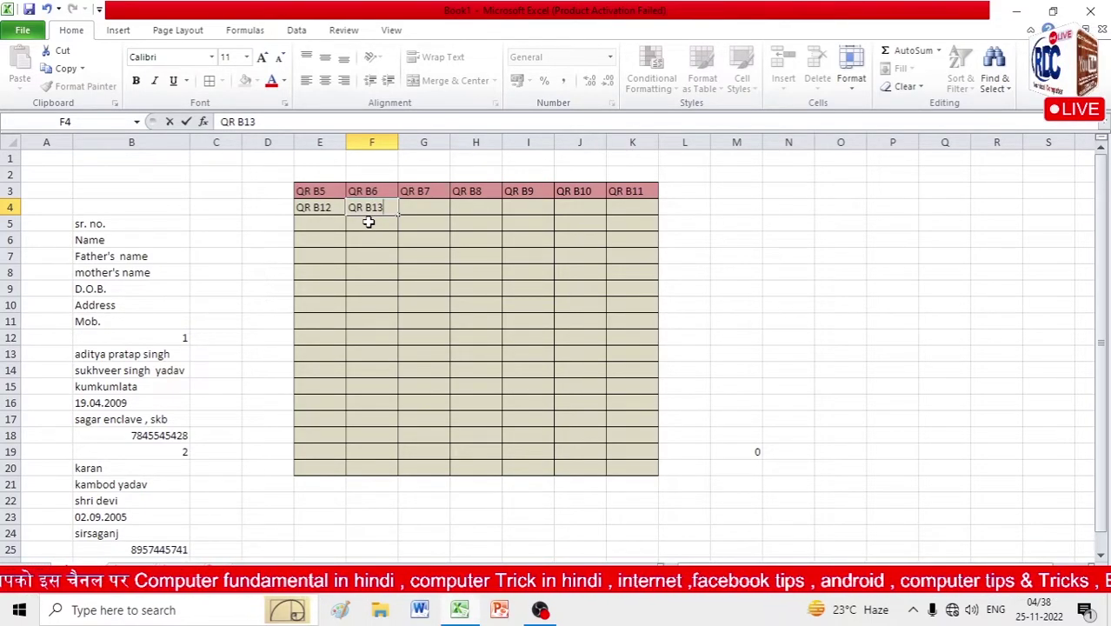
pyautogui.click(440, 207)
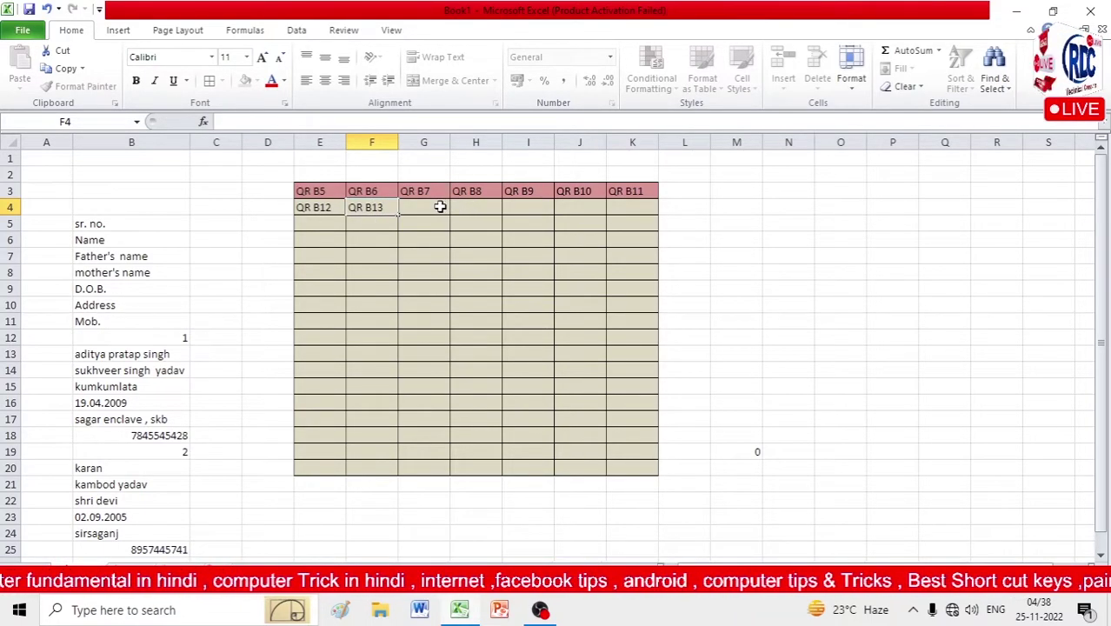
pyautogui.click(440, 206)
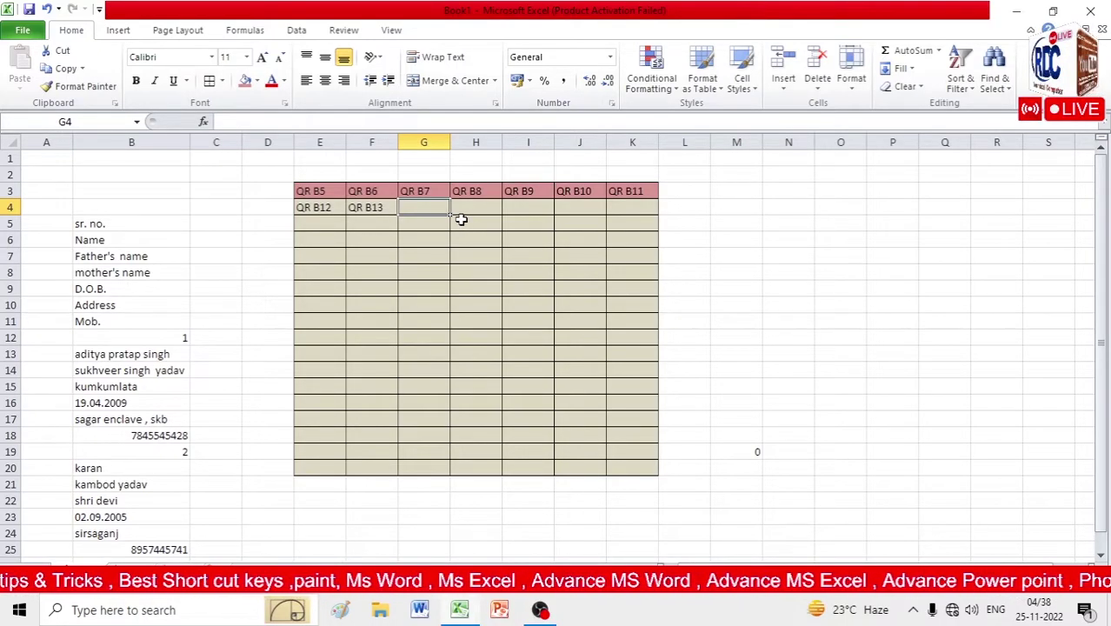
# Fill G4:K4 with QR B14, QR B15, QR B16, QR B17 and QR B18.
pyautogui.write('QW')
pyautogui.press('BackSpace')
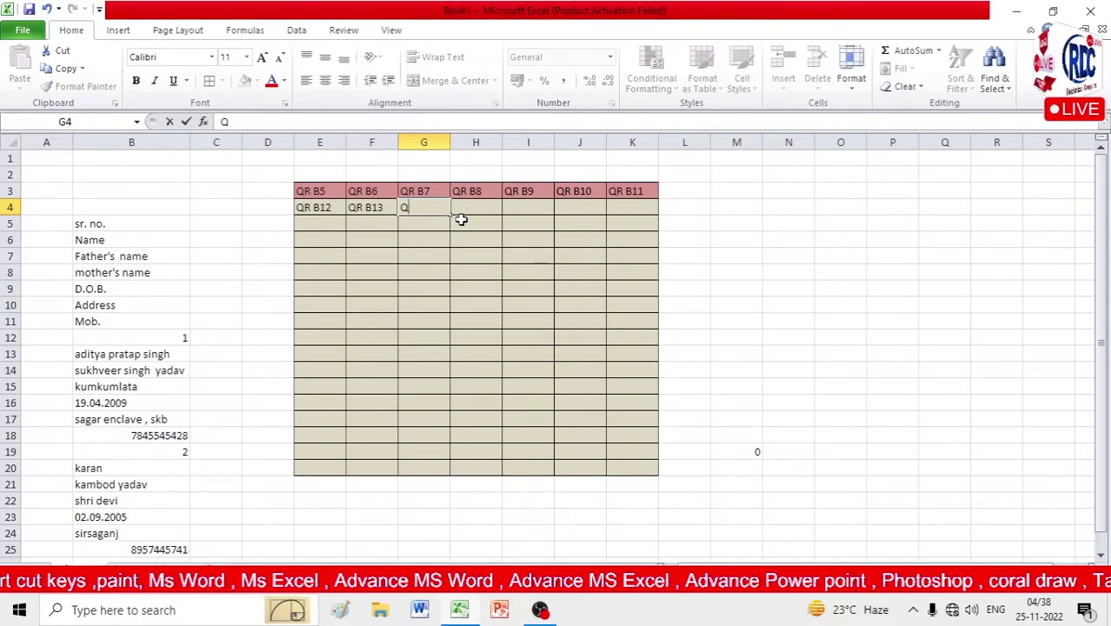
pyautogui.write('R B')
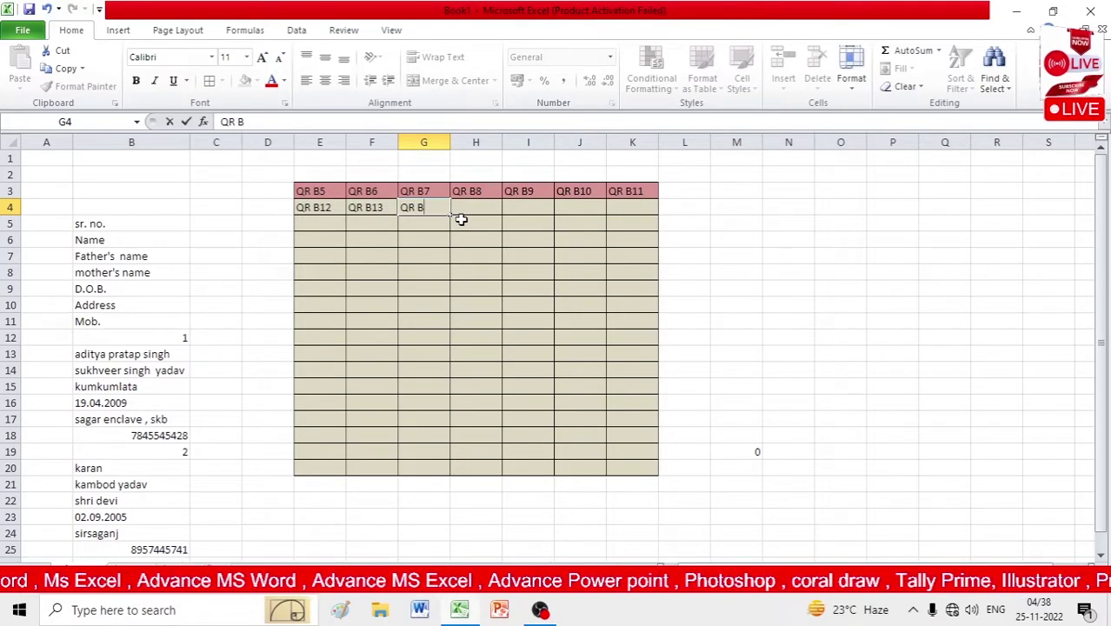
pyautogui.write('14')
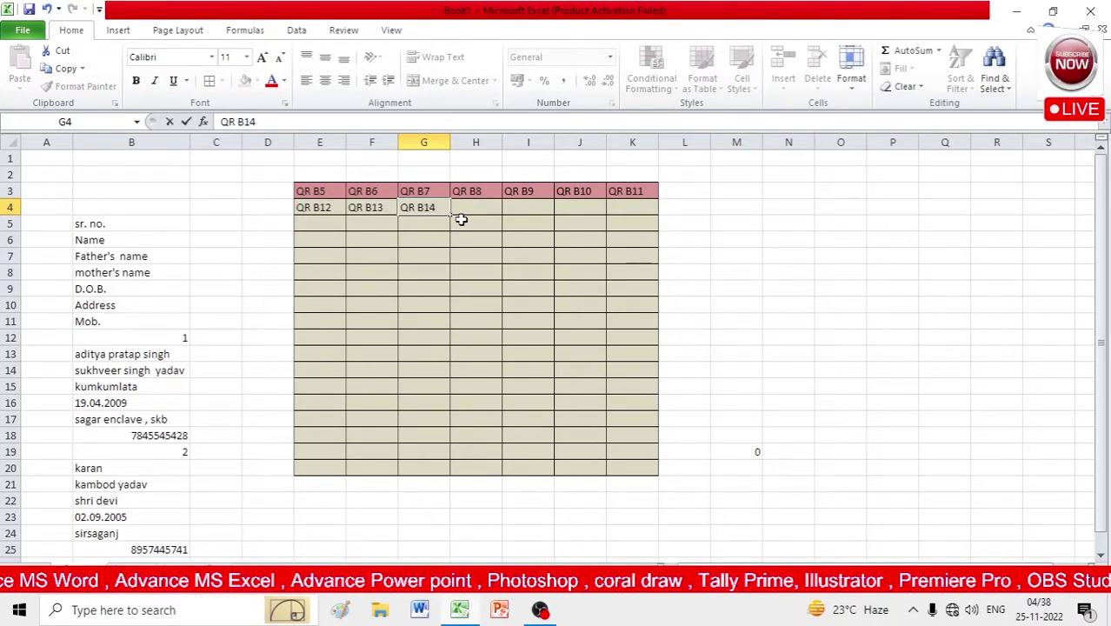
pyautogui.press('Tab')
pyautogui.write('Q')
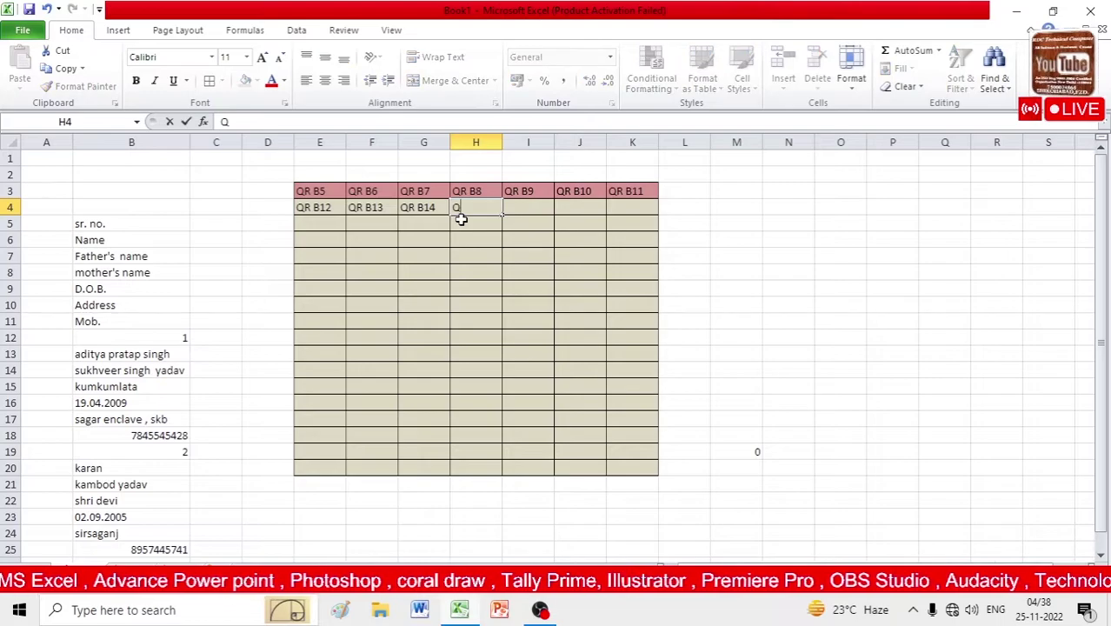
pyautogui.write('R B')
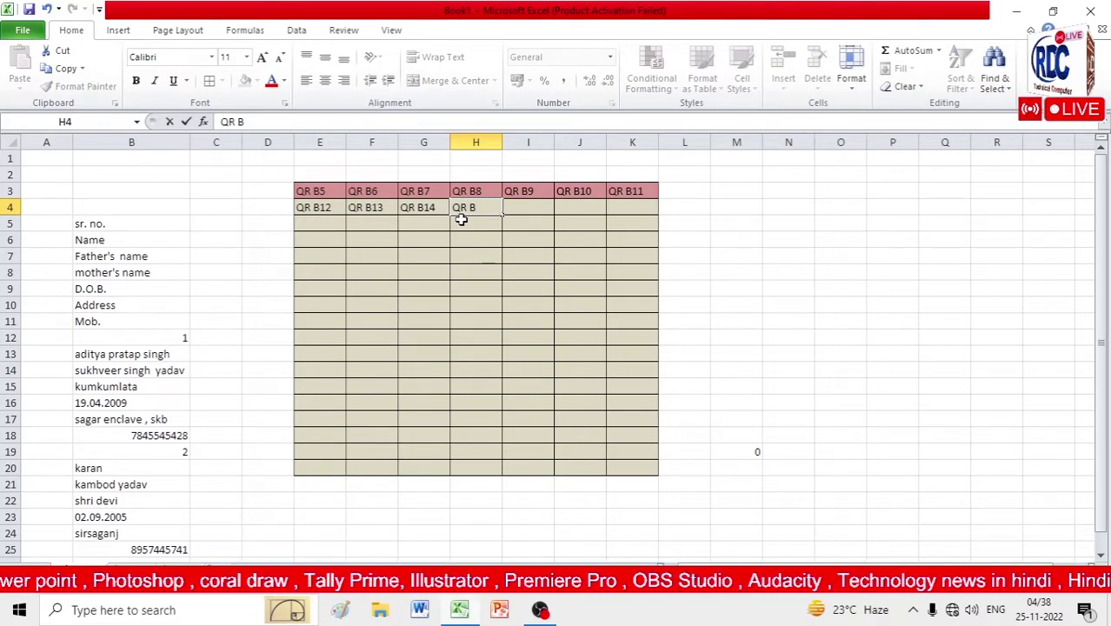
pyautogui.write('15')
pyautogui.press('Tab')
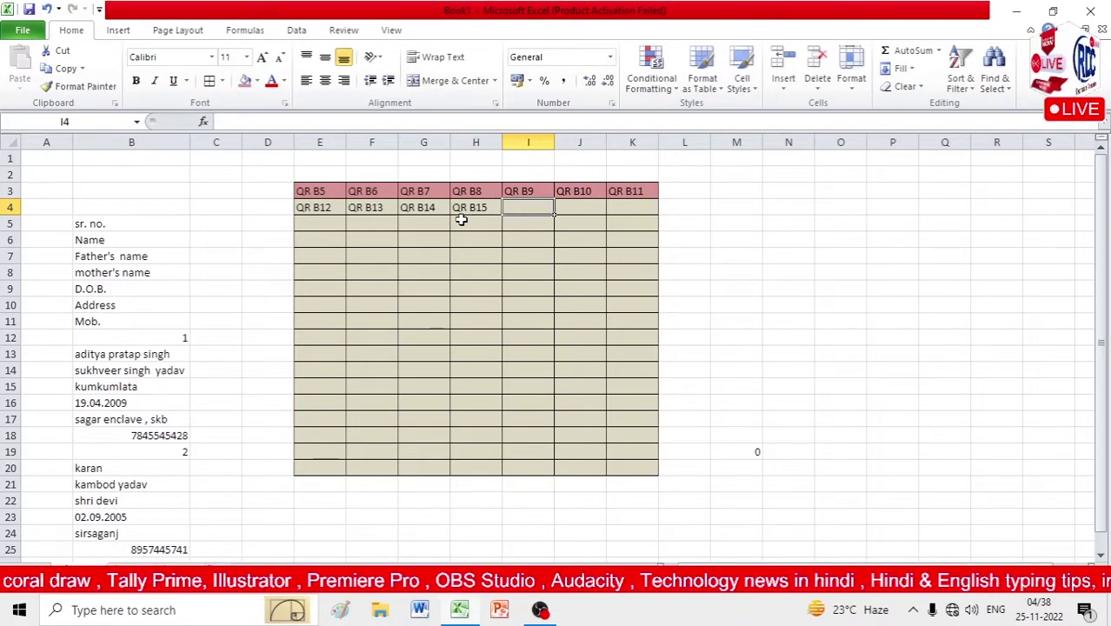
pyautogui.write('QR')
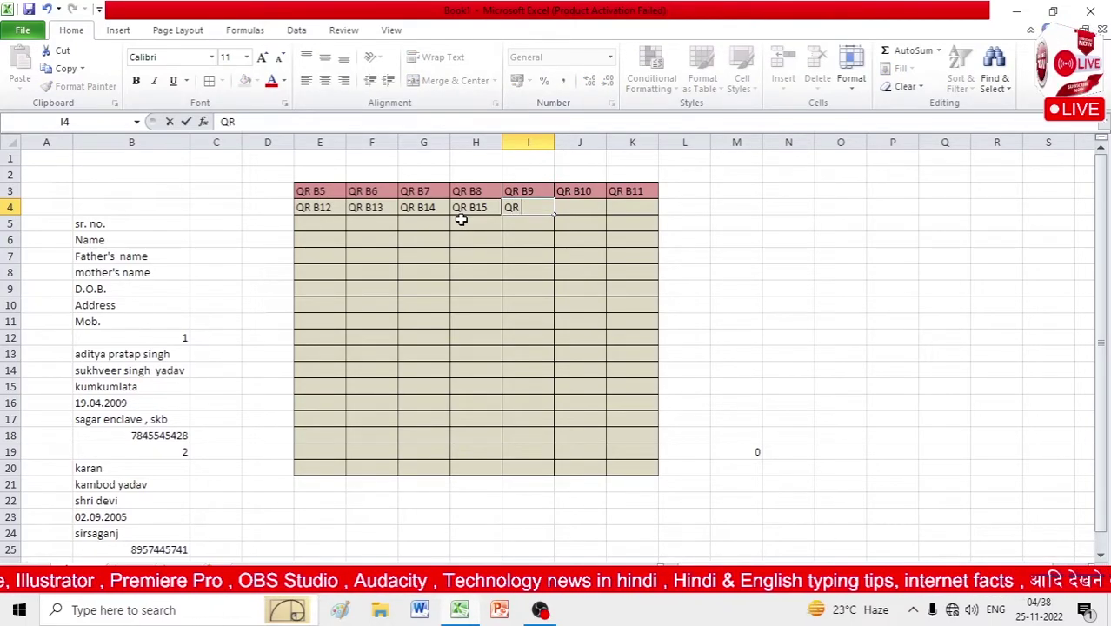
pyautogui.write(' B1')
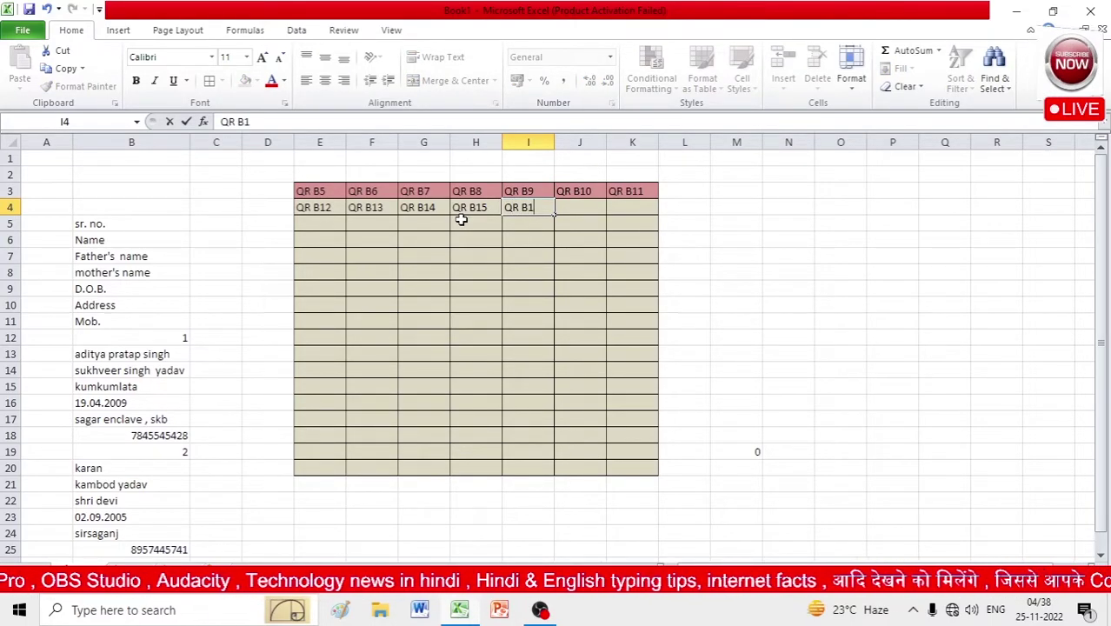
pyautogui.write('6')
pyautogui.press('Tab')
pyautogui.write('Q')
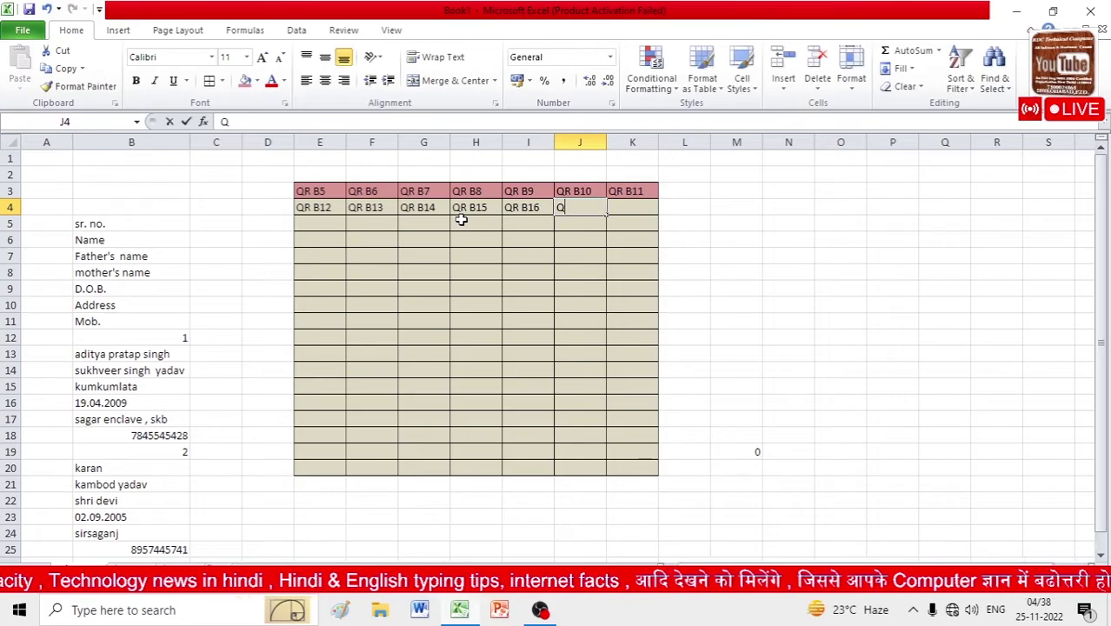
pyautogui.write('R B')
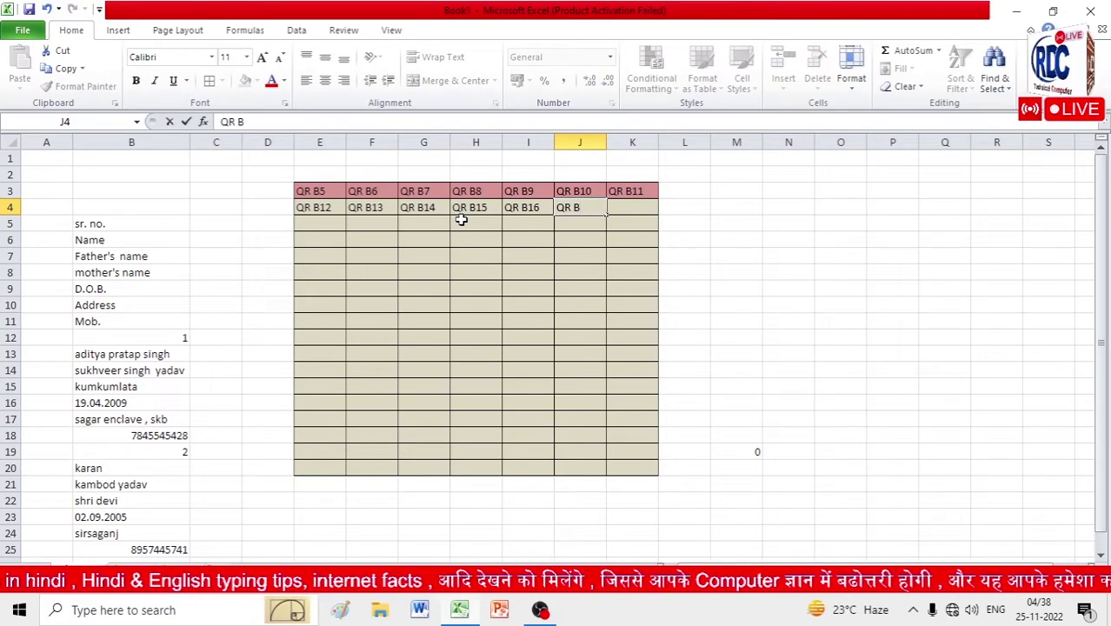
pyautogui.write('17')
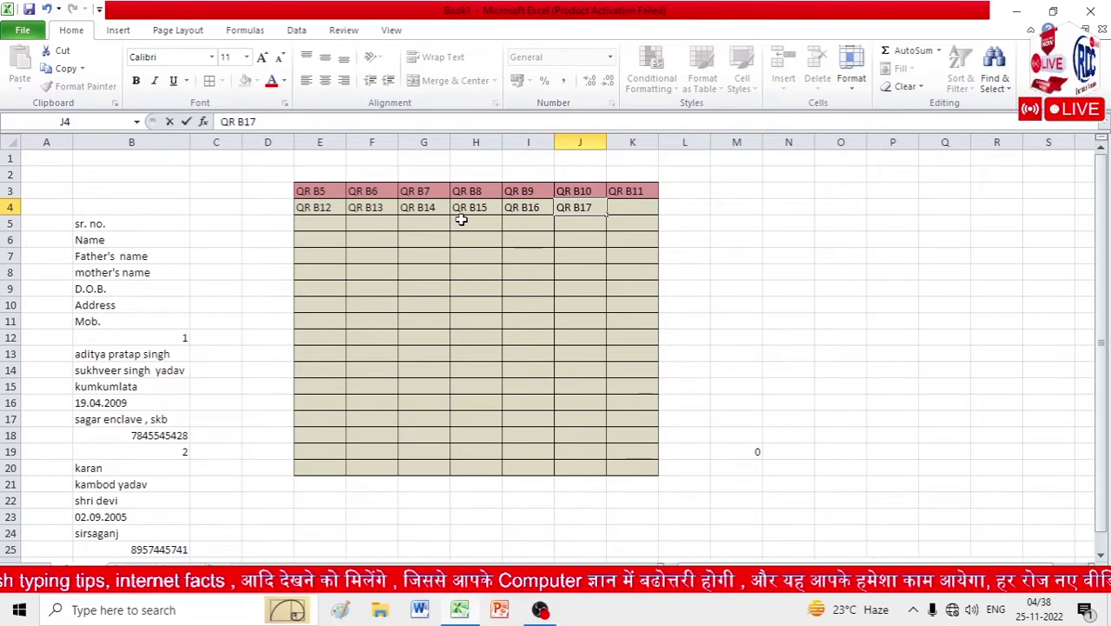
pyautogui.press('Tab')
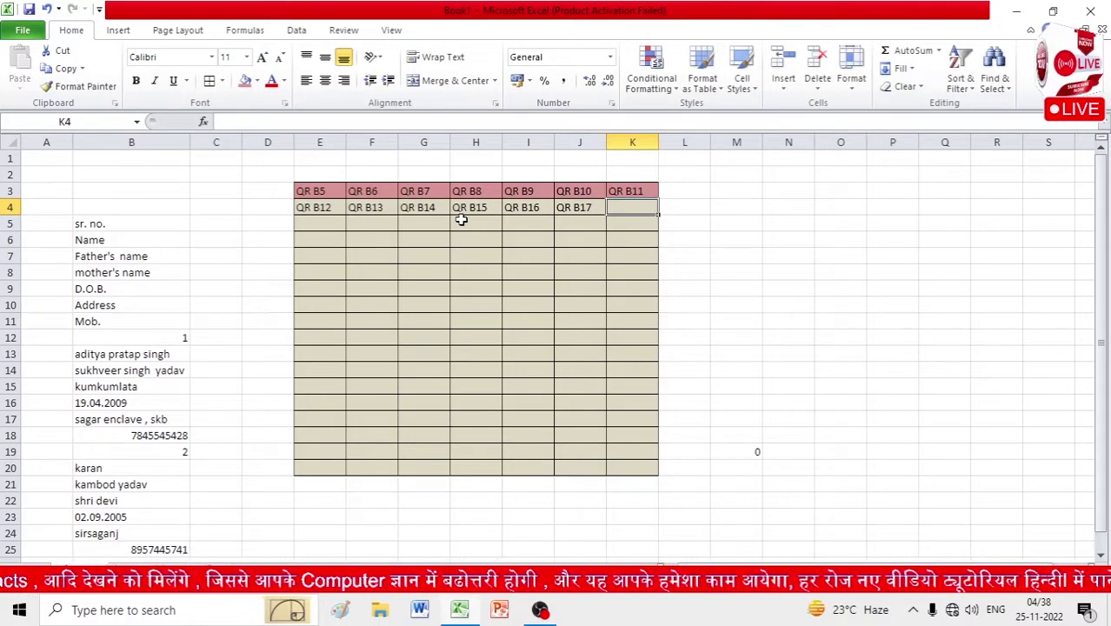
pyautogui.write('QR ')
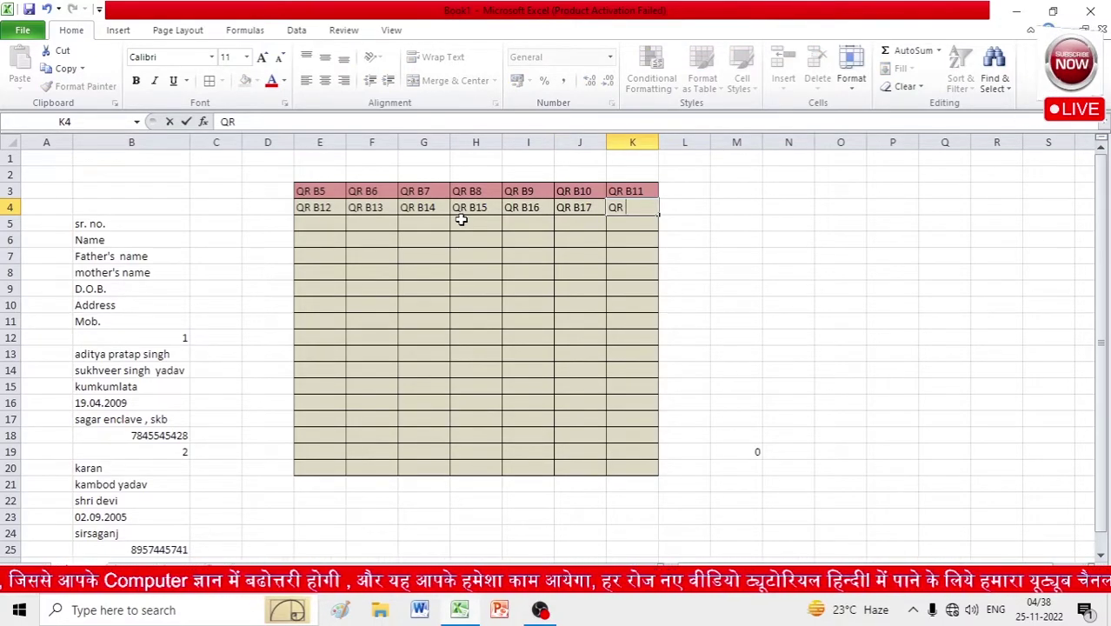
pyautogui.write('B18')
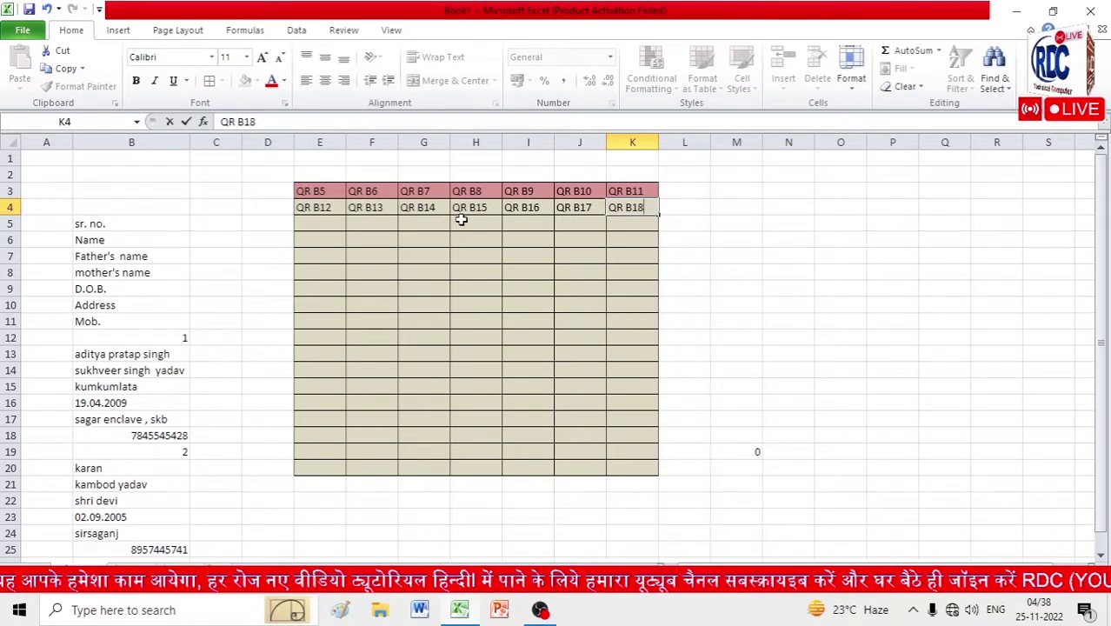
pyautogui.click(511, 287)
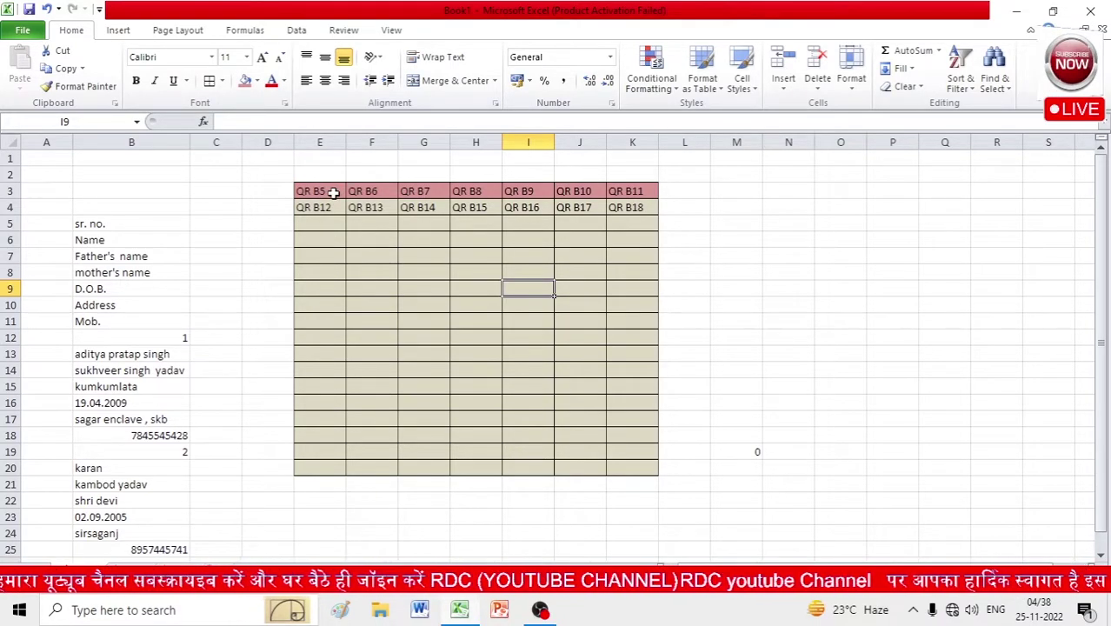
pyautogui.click(137, 224)
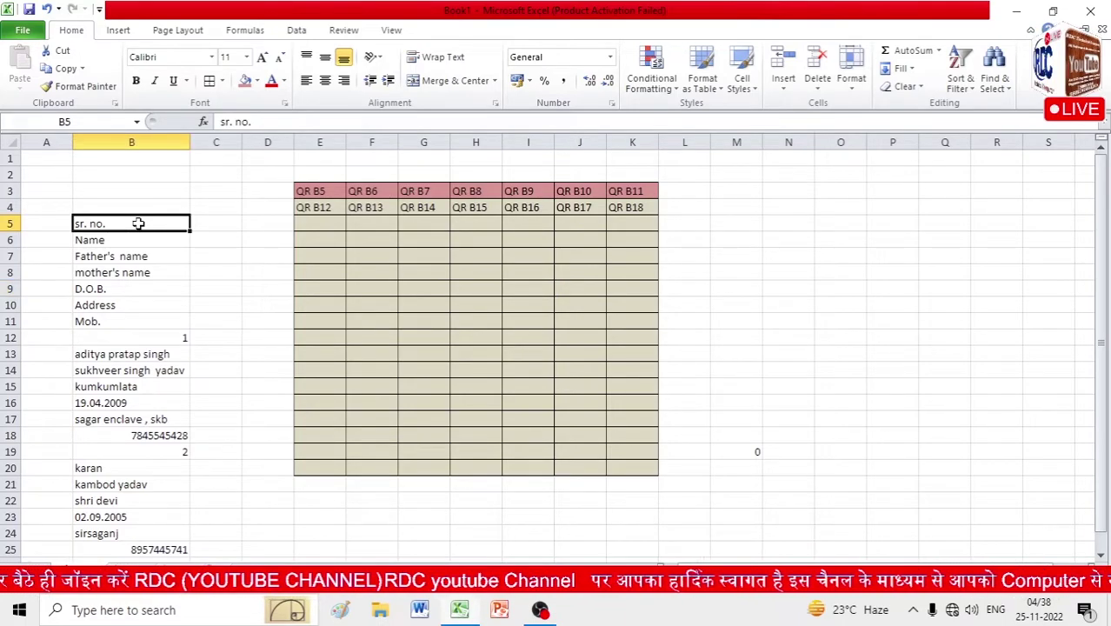
pyautogui.click(322, 207)
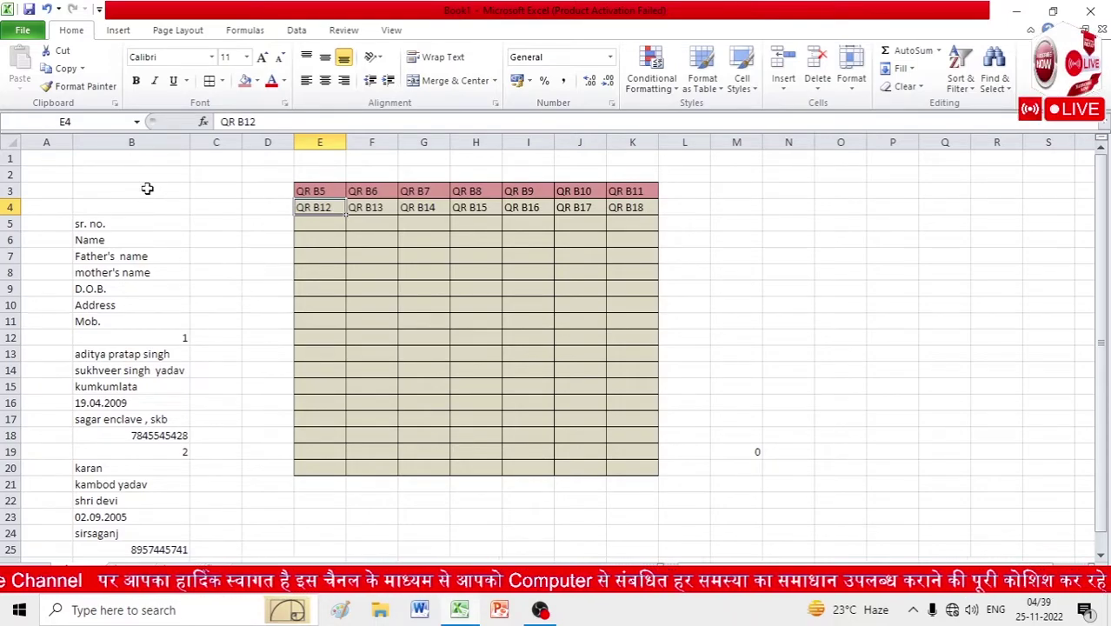
pyautogui.click(127, 224)
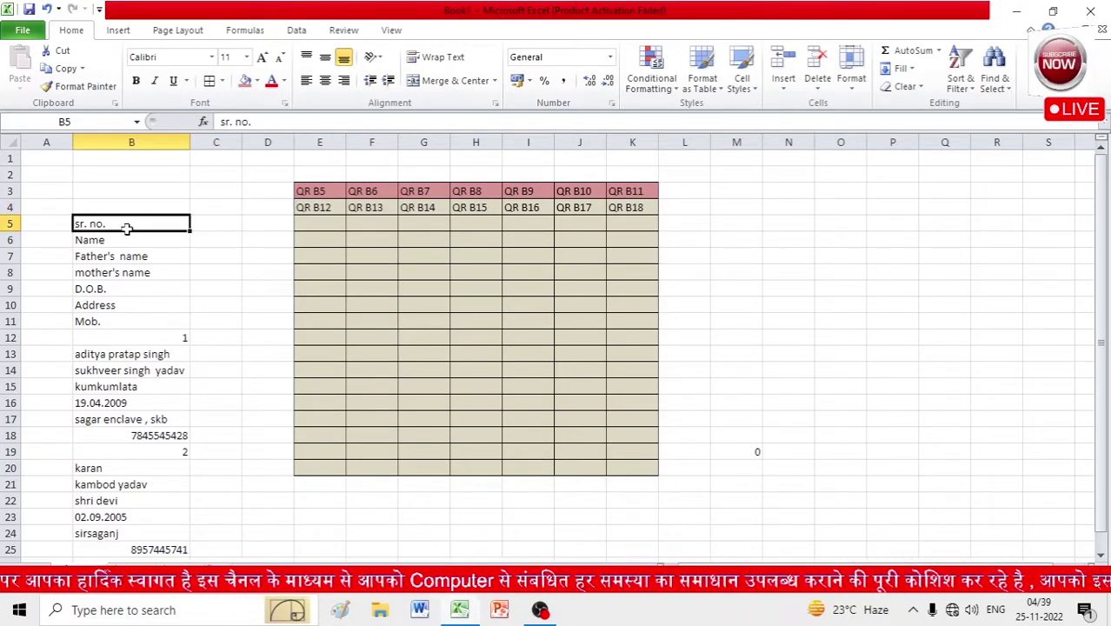
pyautogui.click(169, 336)
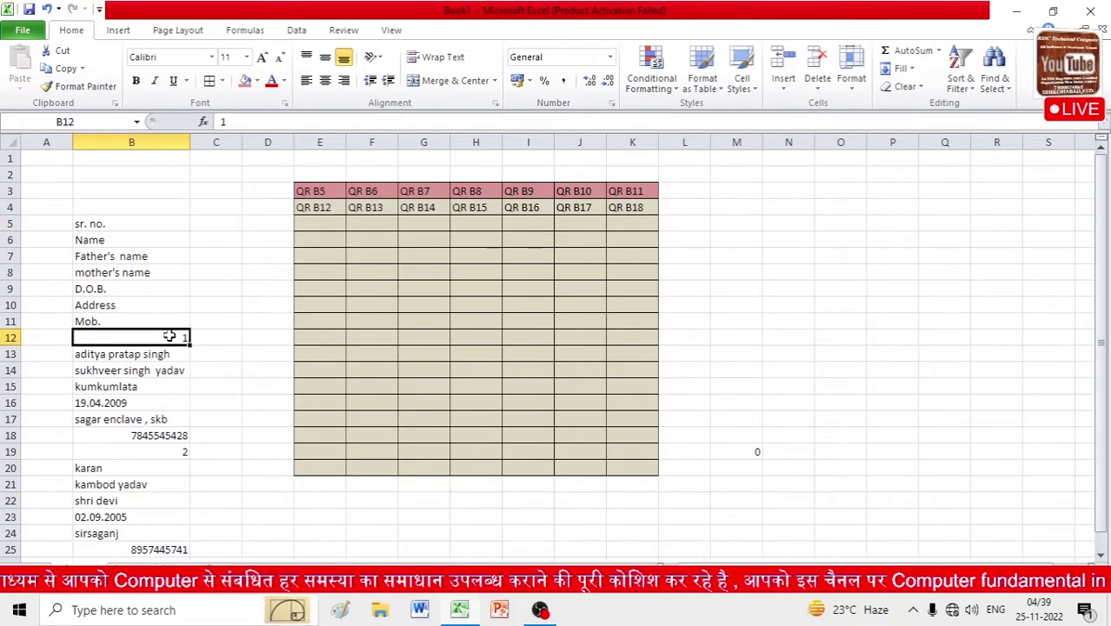
pyautogui.scroll(-4, 189, 461)
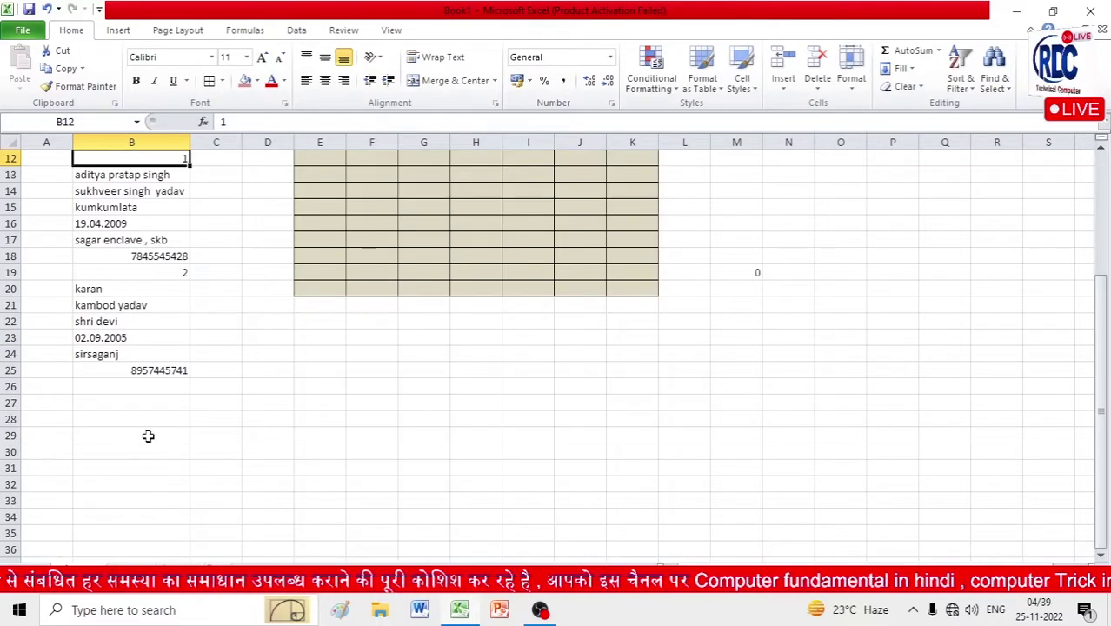
pyautogui.scroll(4, 159, 330)
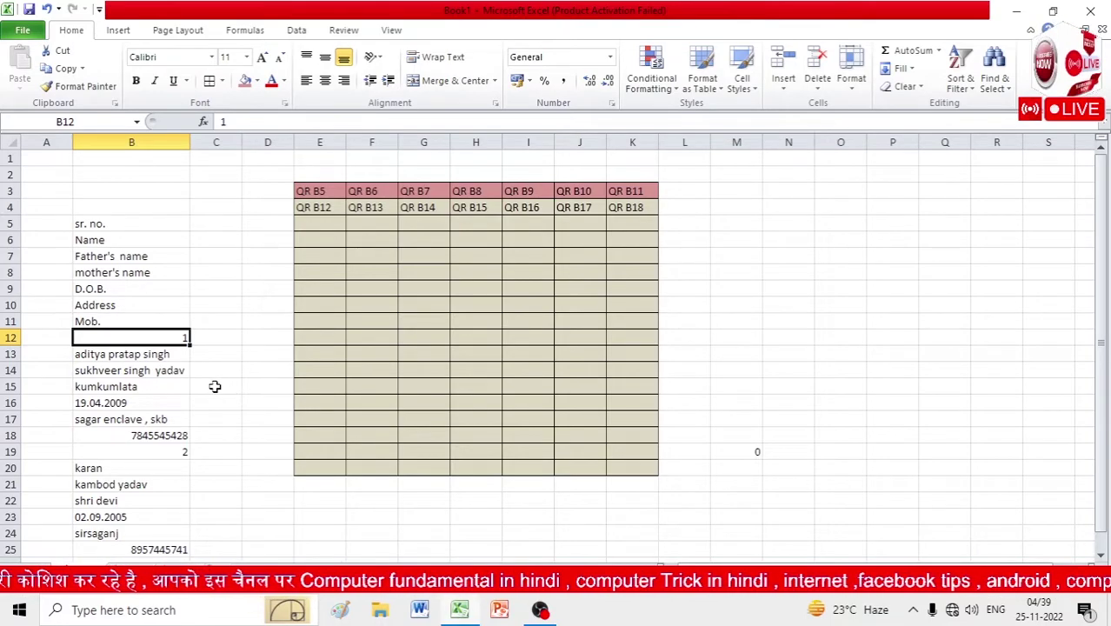
pyautogui.scroll(-4, 194, 339)
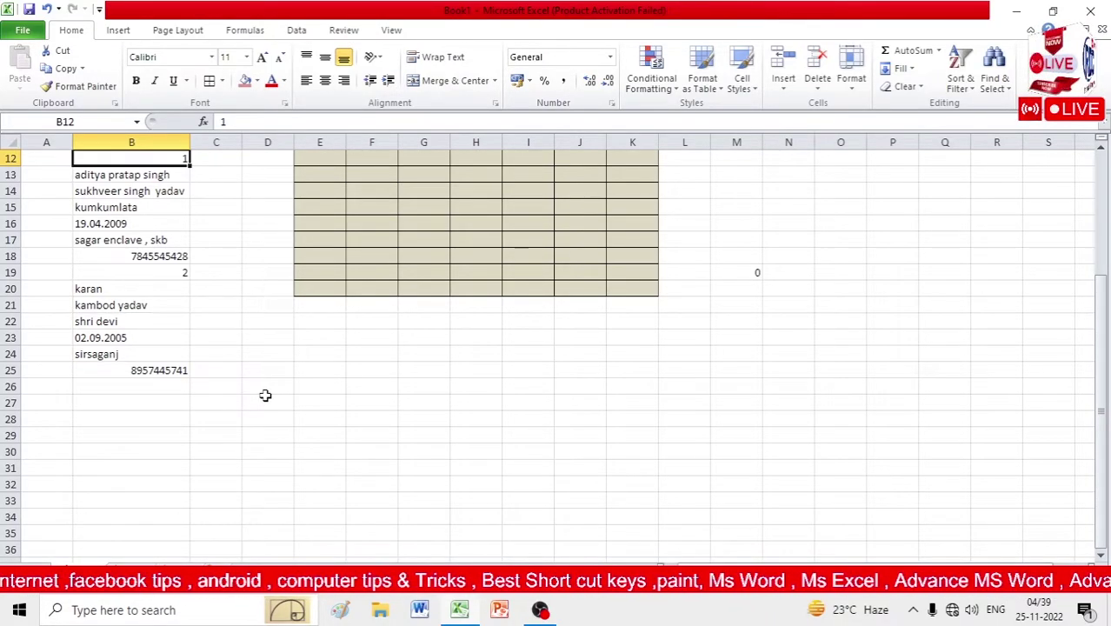
pyautogui.scroll(4, 226, 372)
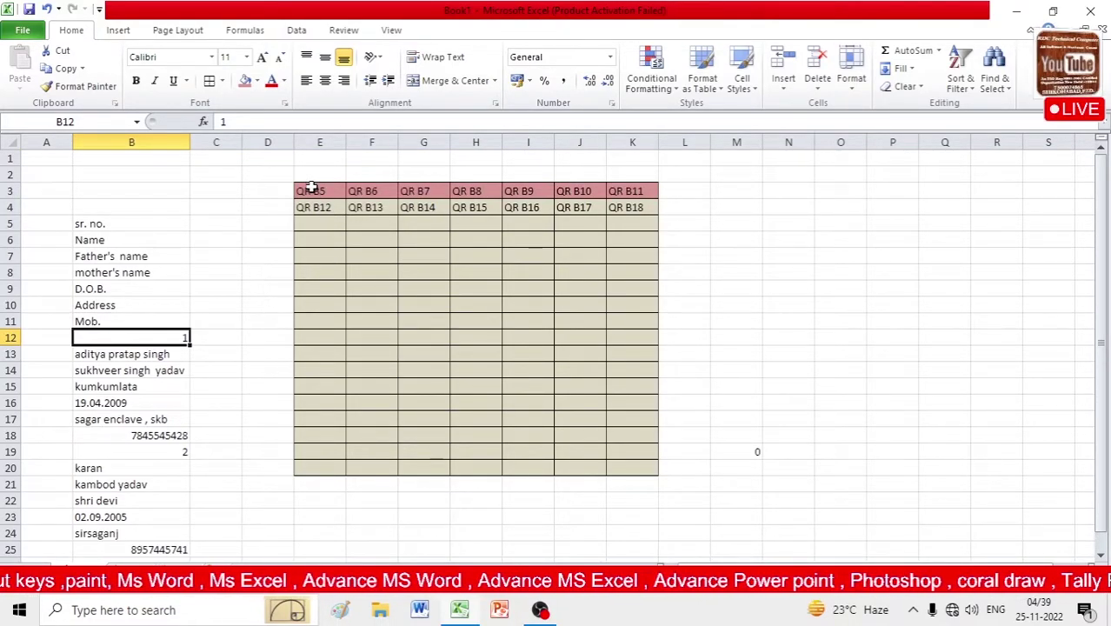
# Drag-fill E3:K4 down so row 5 reads QR B19 through QR B25.
pyautogui.moveTo(311, 188); pyautogui.dragTo(626, 201)
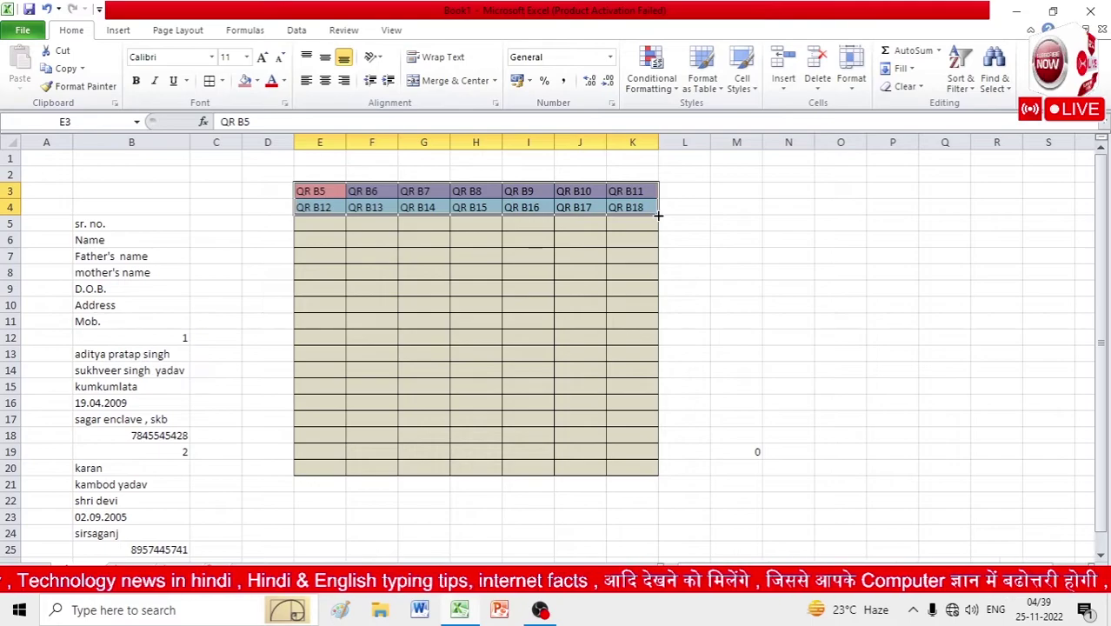
pyautogui.moveTo(657, 215); pyautogui.dragTo(656, 232)
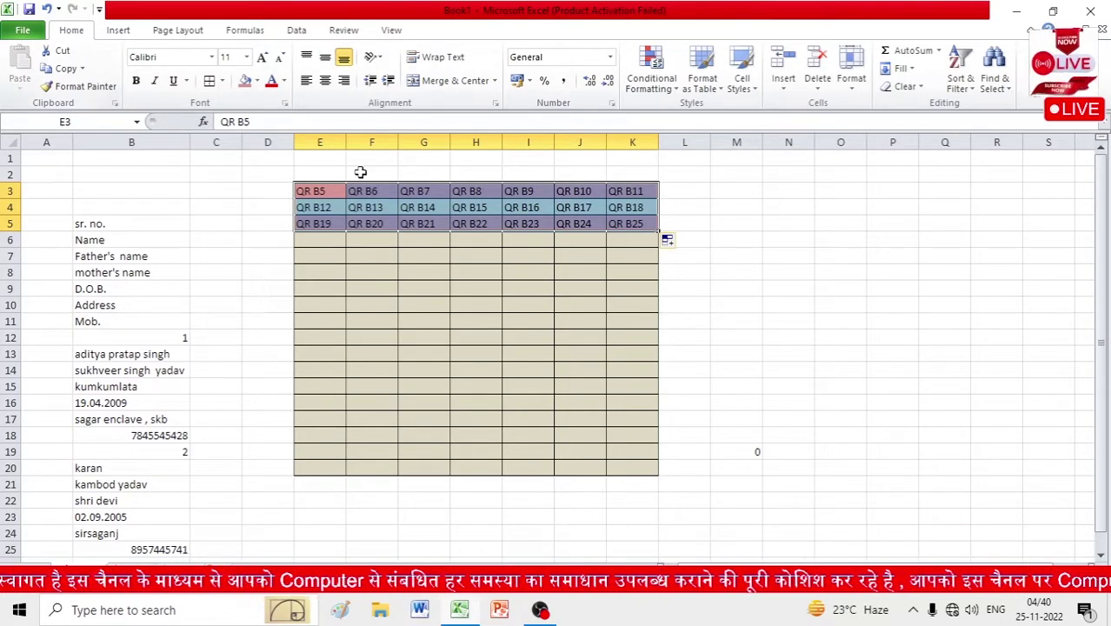
pyautogui.click(993, 70)
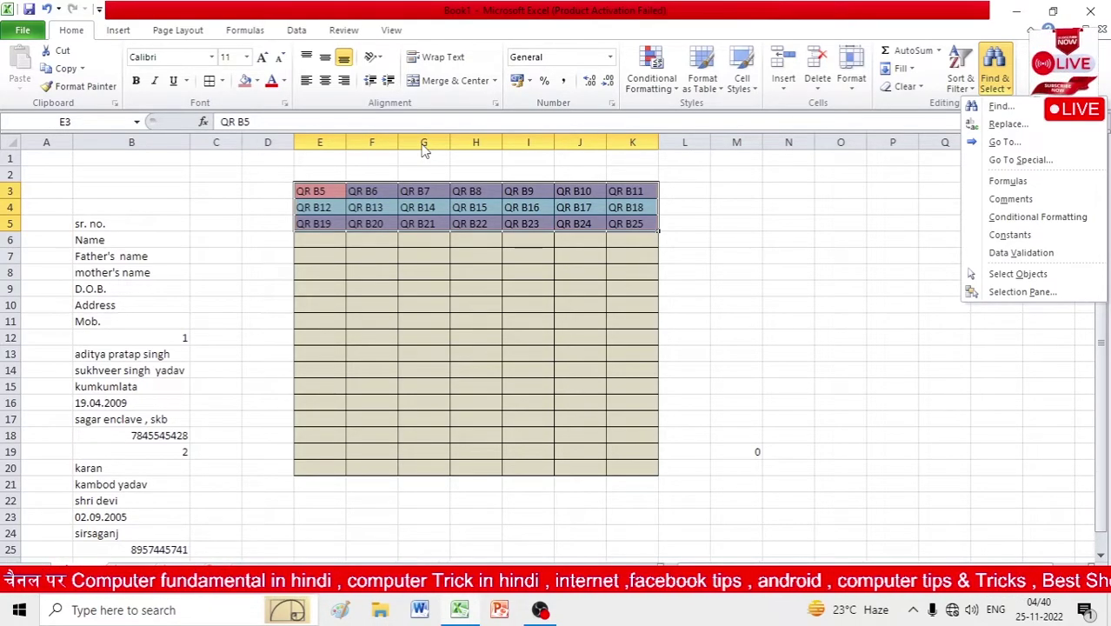
# Replace all 21 occurrences of QR with = to turn the labels into =B formulas.
pyautogui.click(567, 246)
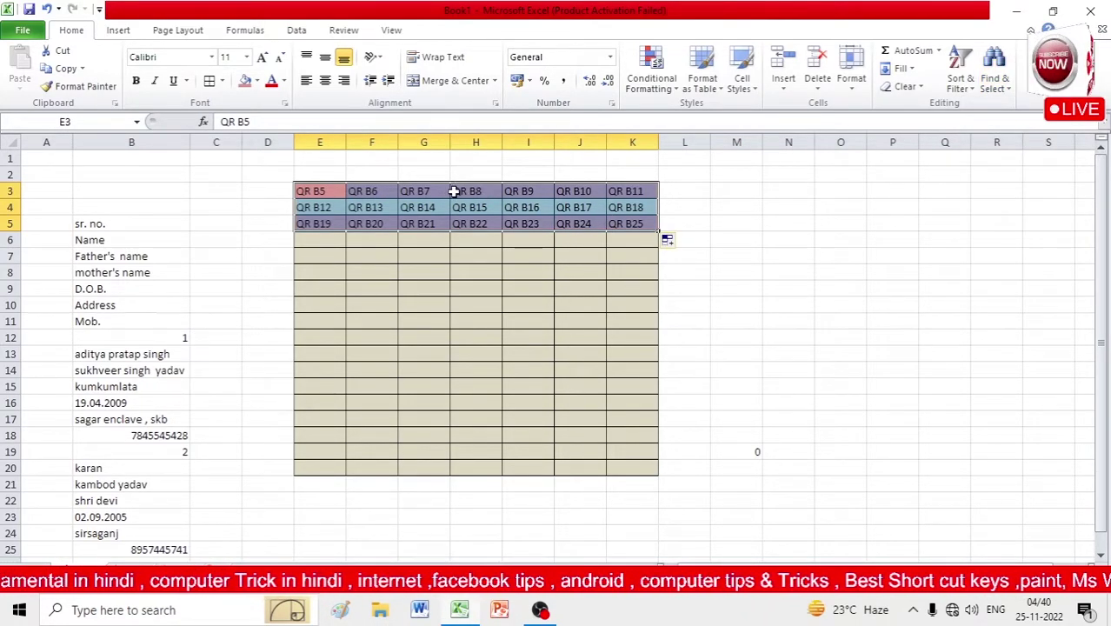
pyautogui.hotkey('ctrl', 'h')
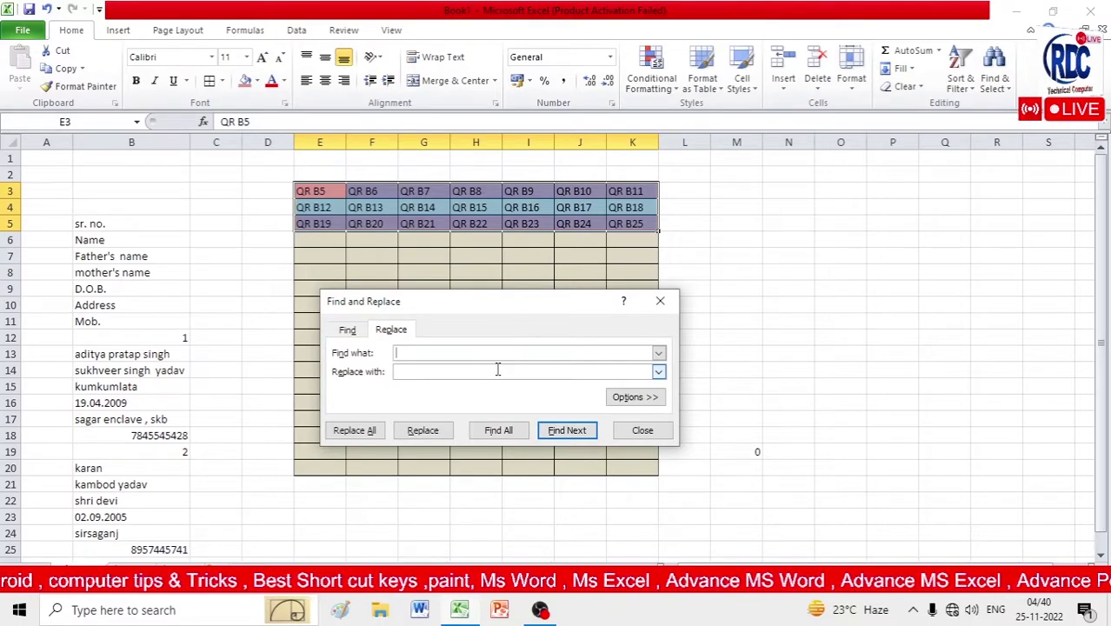
pyautogui.write('QR')
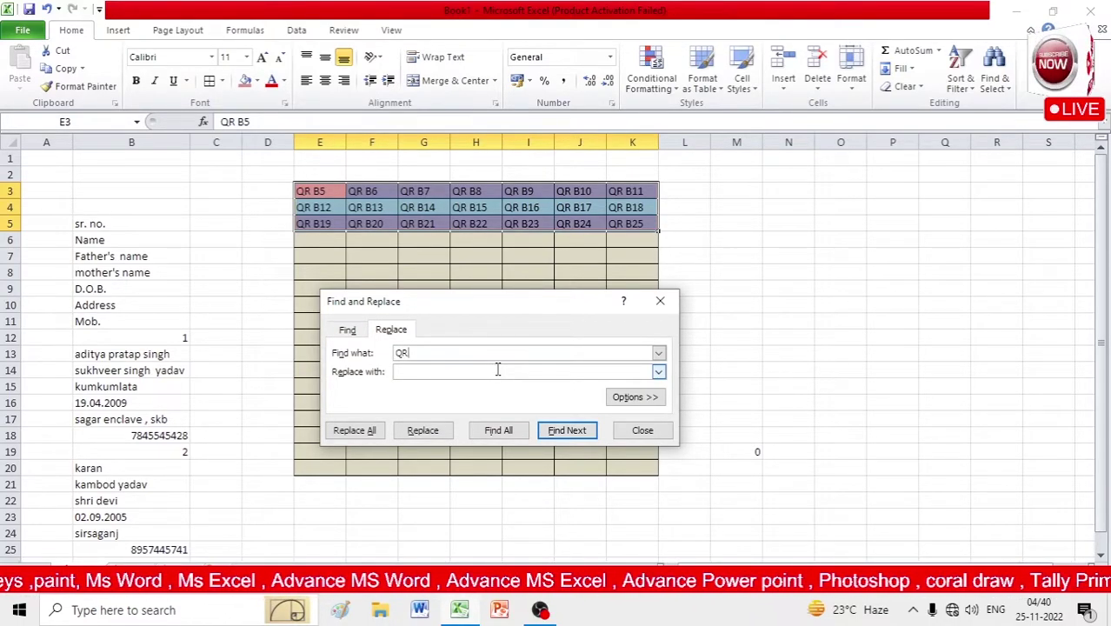
pyautogui.click(467, 372)
pyautogui.write('=')
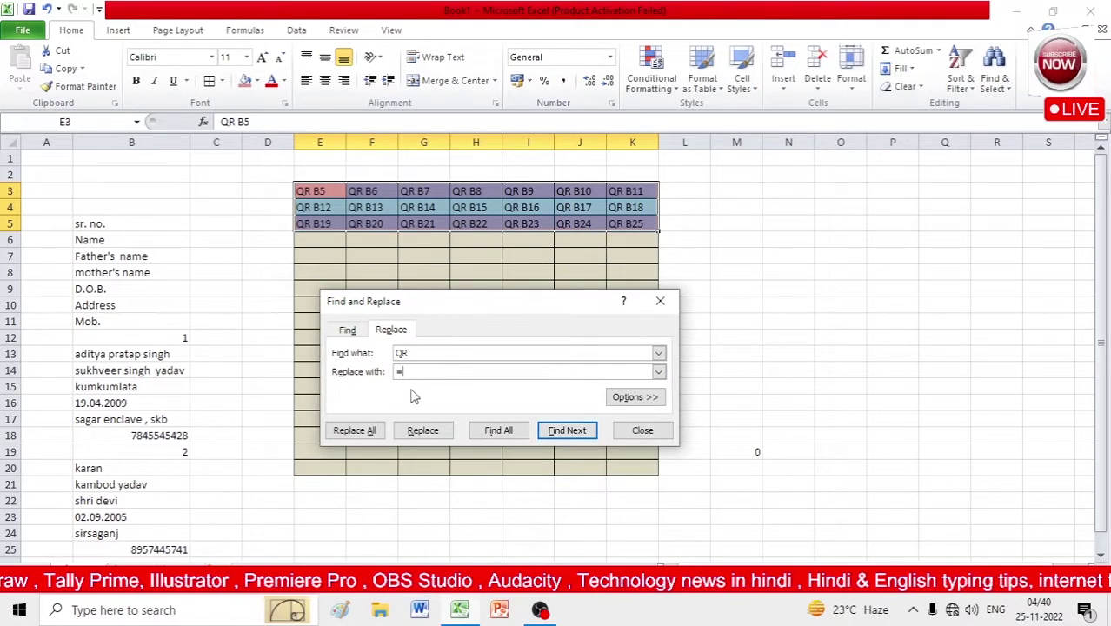
pyautogui.click(366, 433)
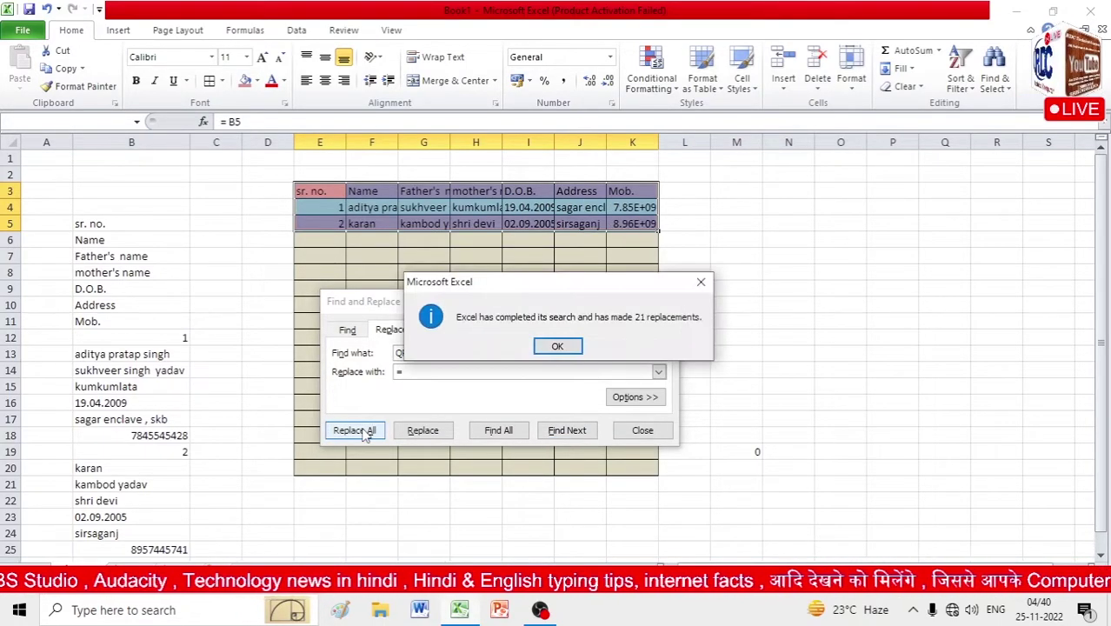
pyautogui.click(573, 346)
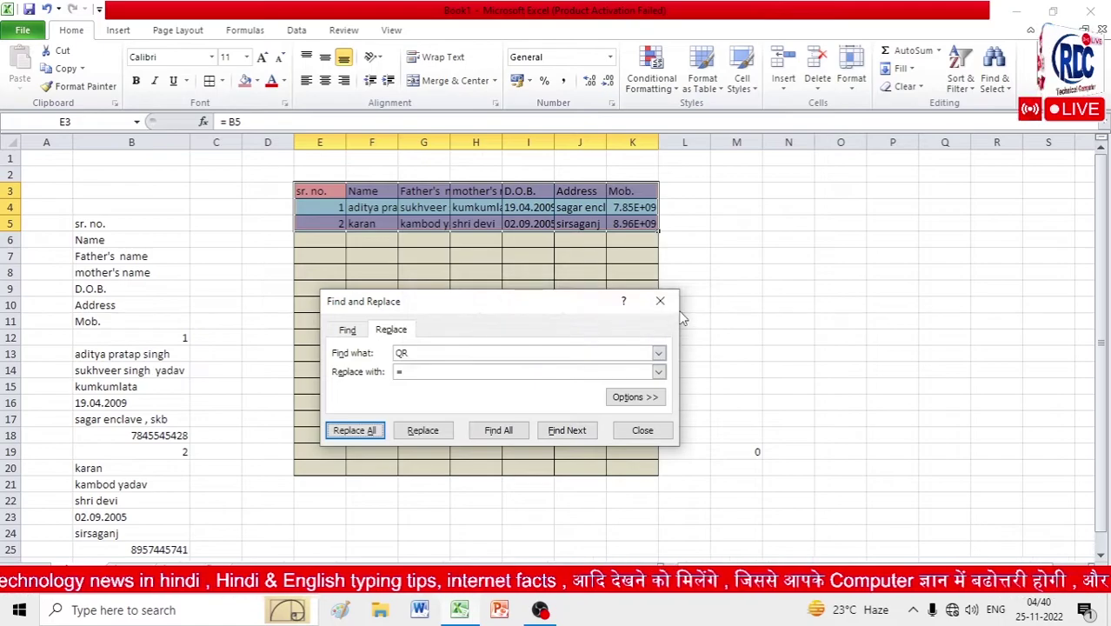
pyautogui.click(660, 301)
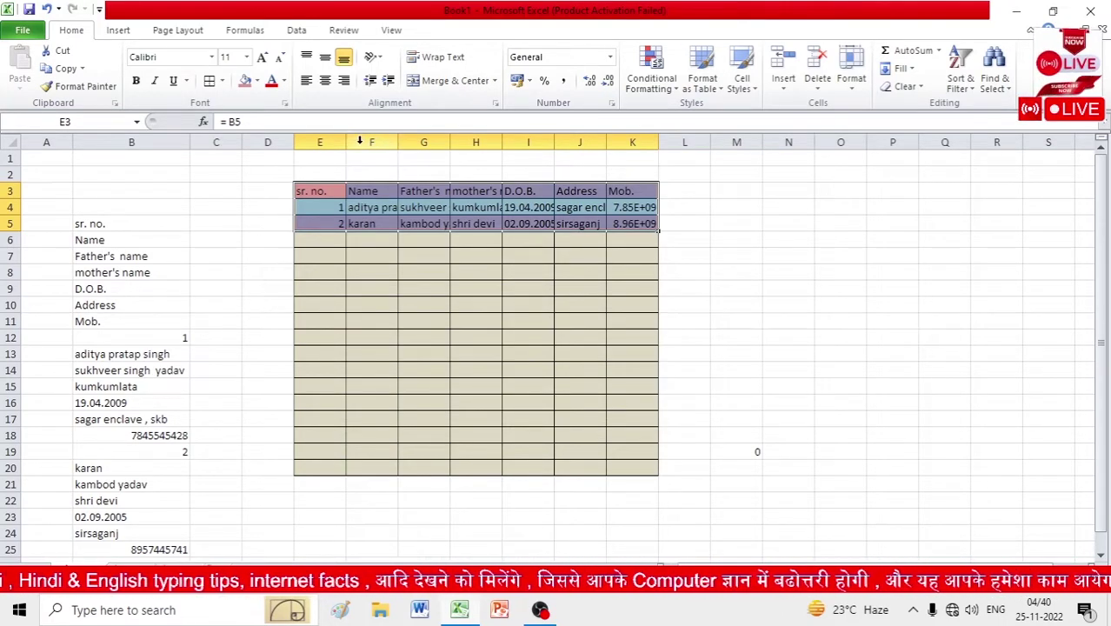
# AutoFit columns E through K so names, dates and mobile numbers display fully.
pyautogui.moveTo(327, 141); pyautogui.dragTo(634, 133)
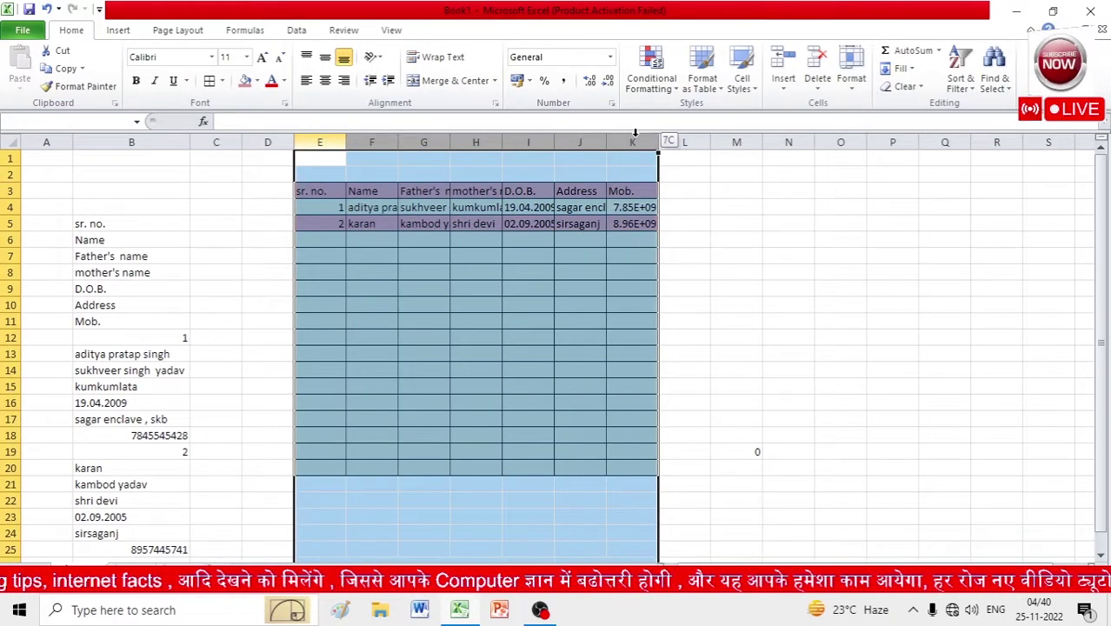
pyautogui.doubleClick(448, 135)
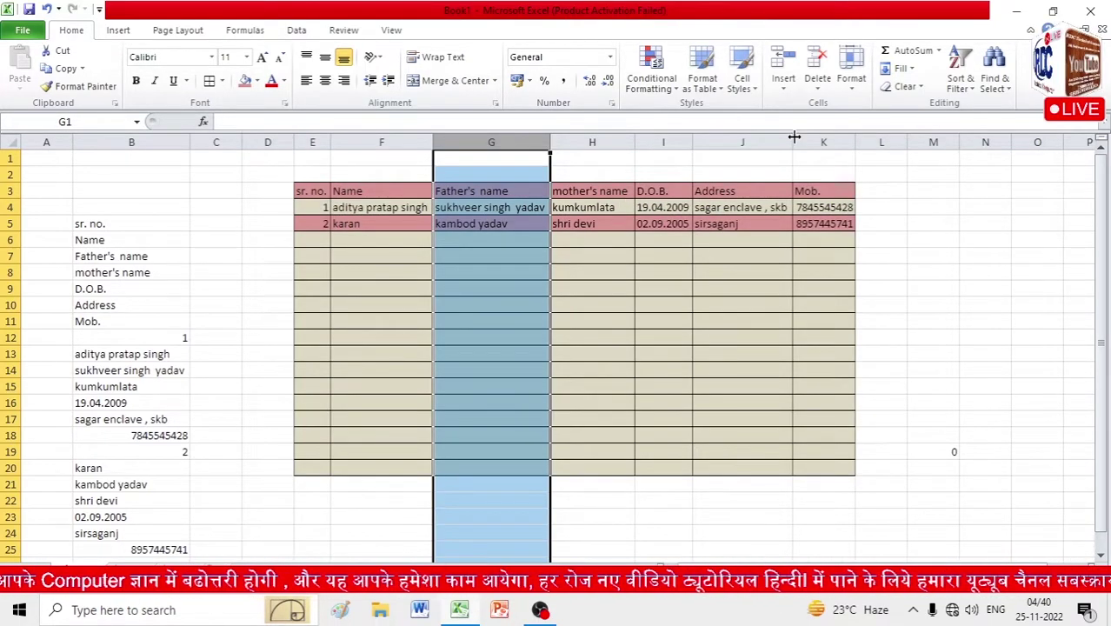
pyautogui.click(628, 305)
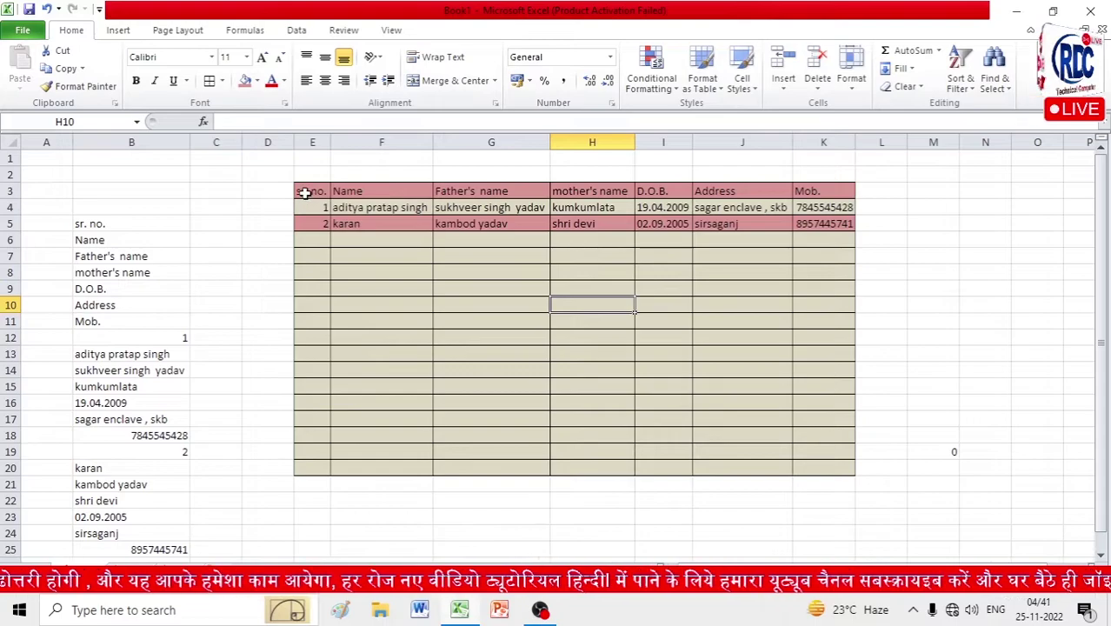
pyautogui.click(88, 224)
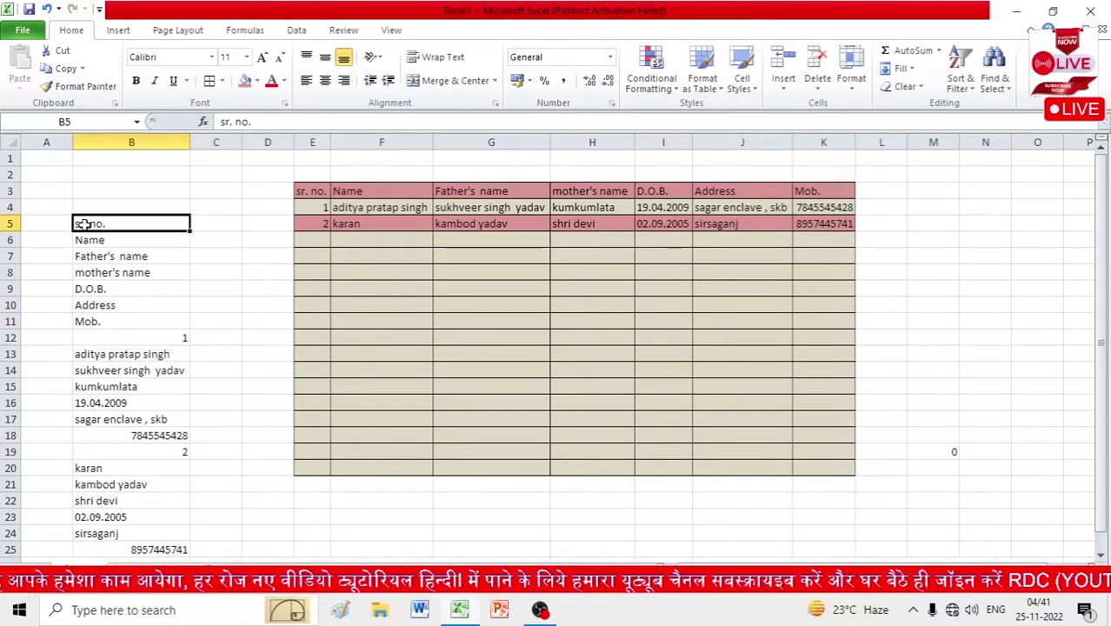
pyautogui.click(139, 352)
pyautogui.click(139, 338)
pyautogui.click(362, 191)
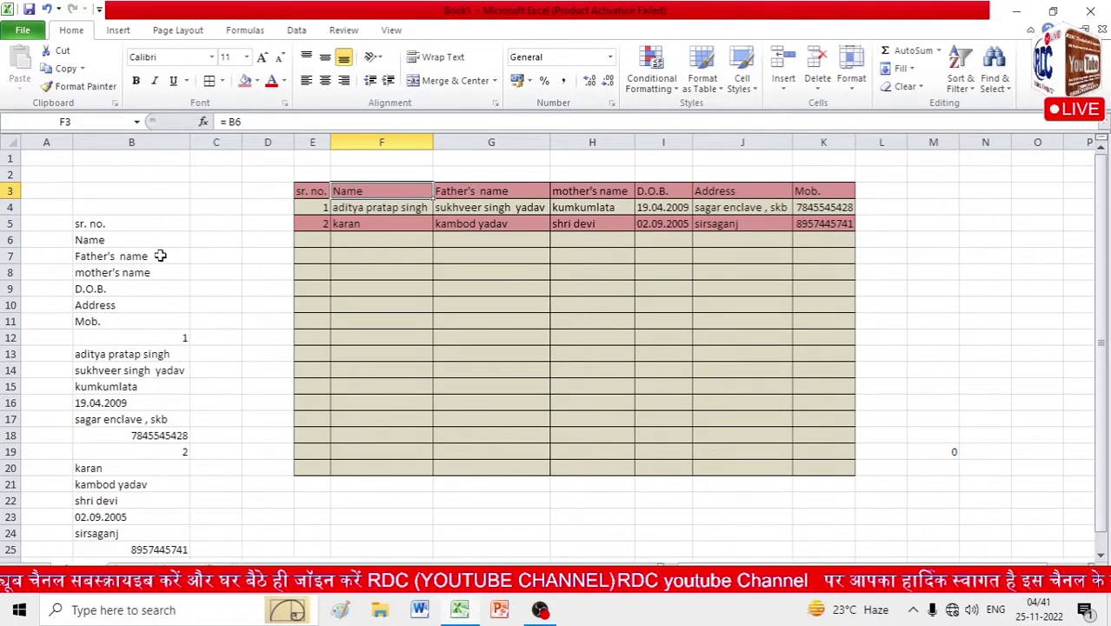
pyautogui.click(121, 355)
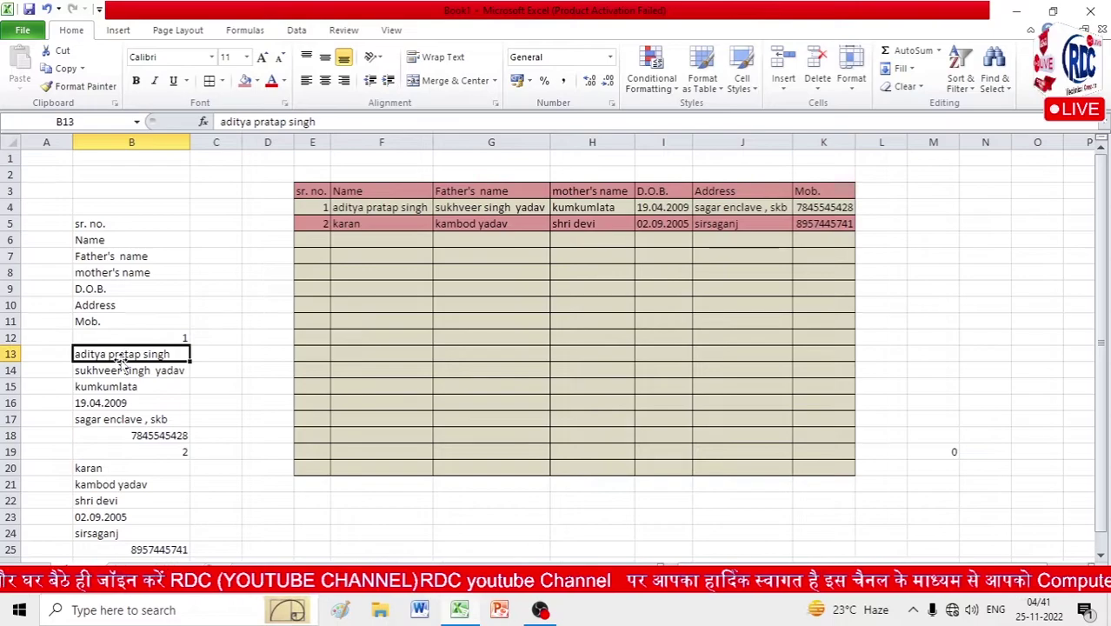
pyautogui.click(471, 193)
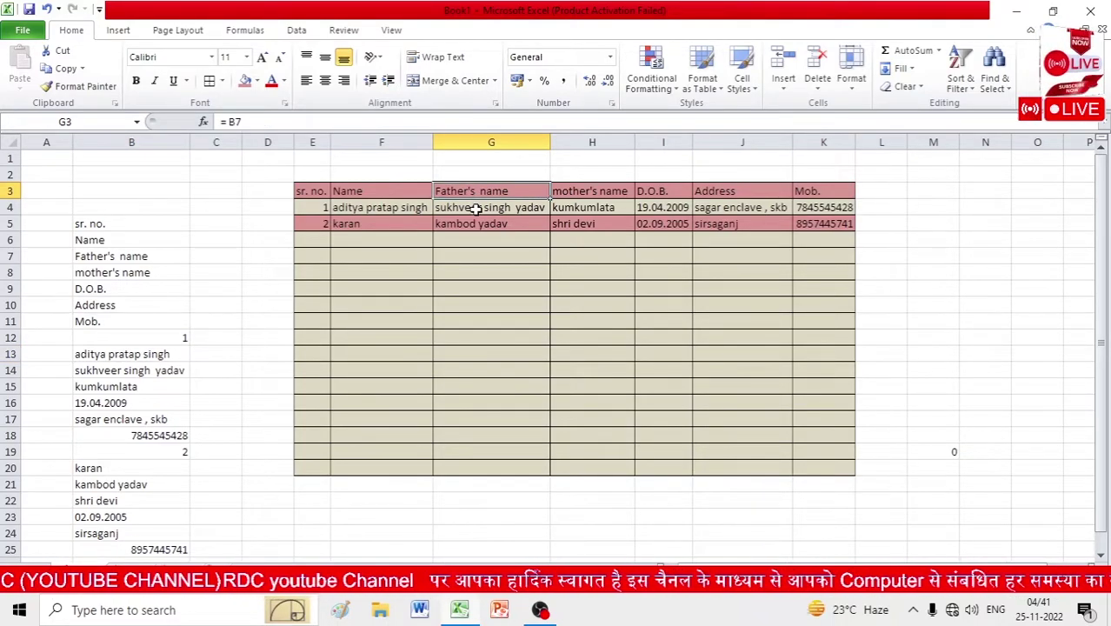
pyautogui.click(154, 374)
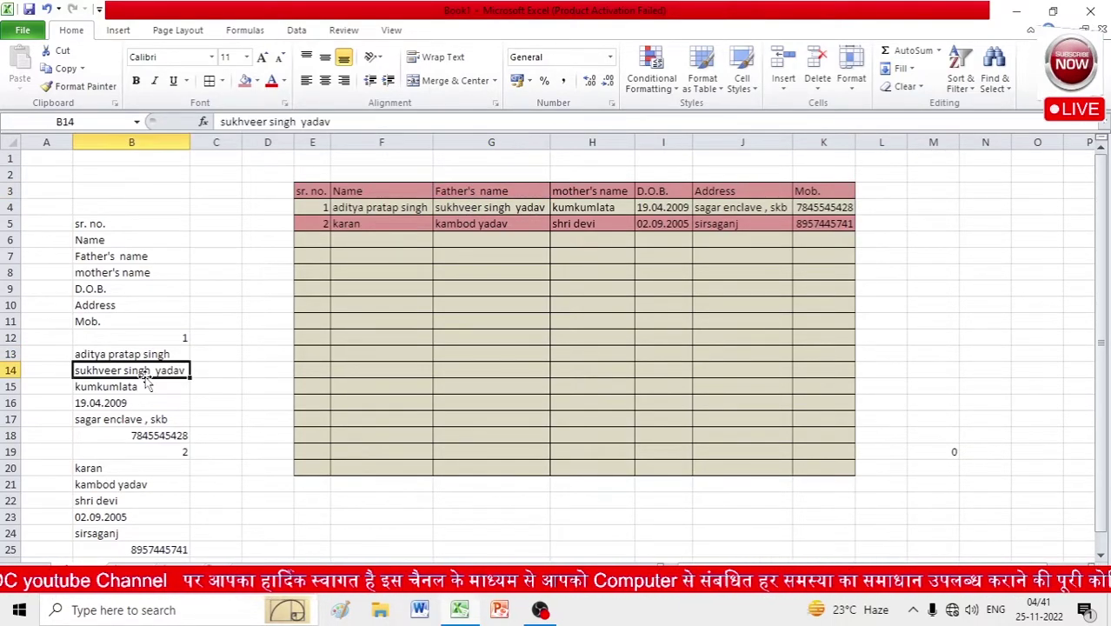
pyautogui.click(567, 193)
pyautogui.click(128, 390)
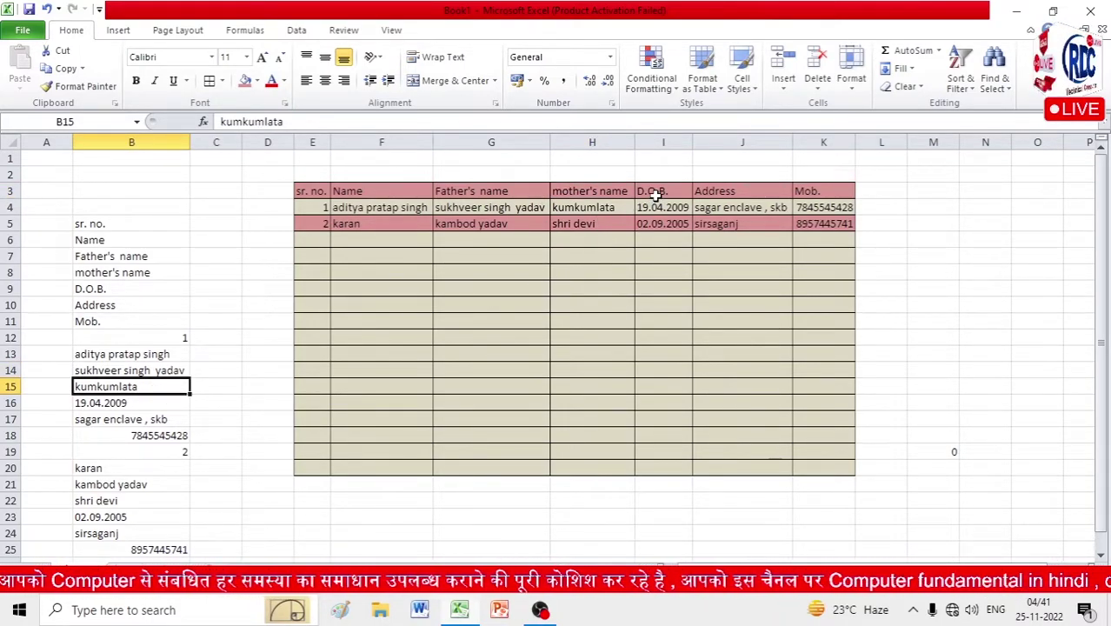
pyautogui.click(100, 288)
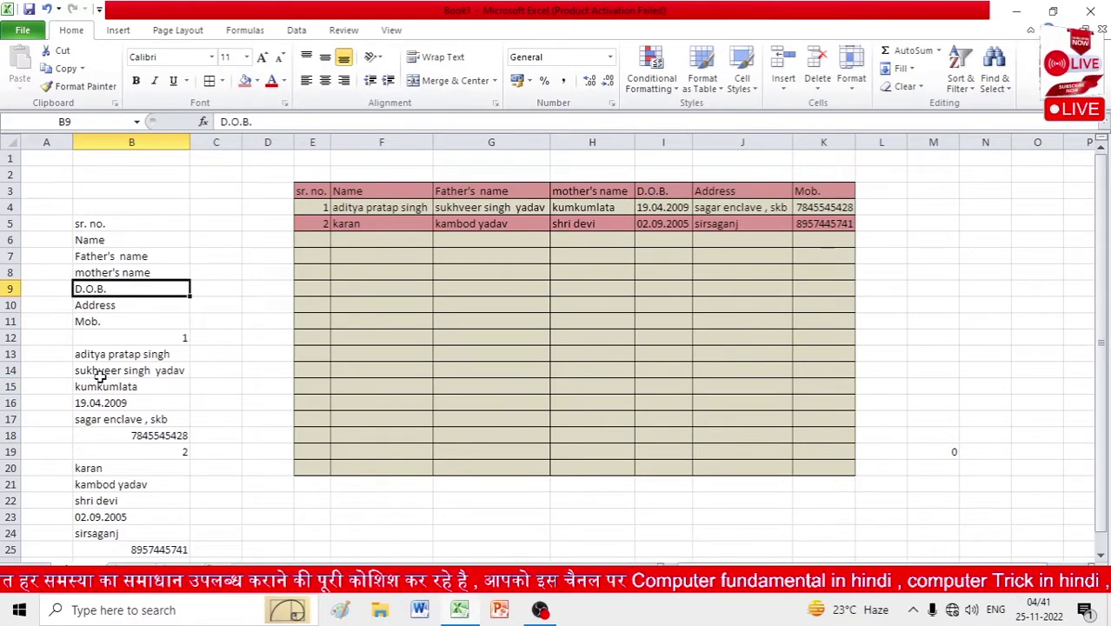
pyautogui.click(106, 404)
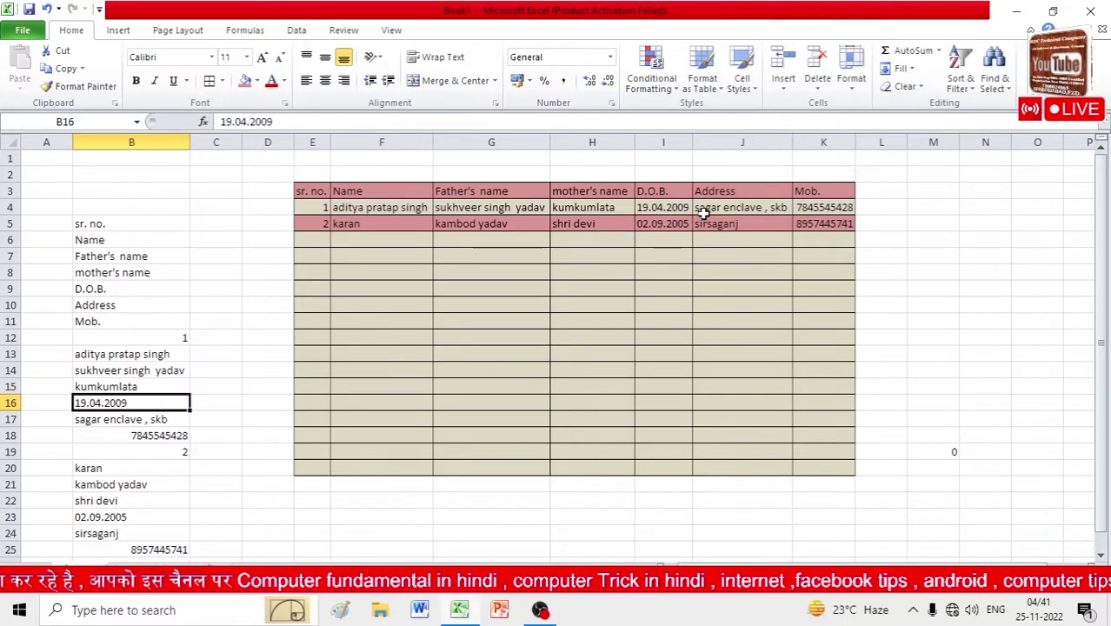
pyautogui.click(711, 207)
pyautogui.click(129, 417)
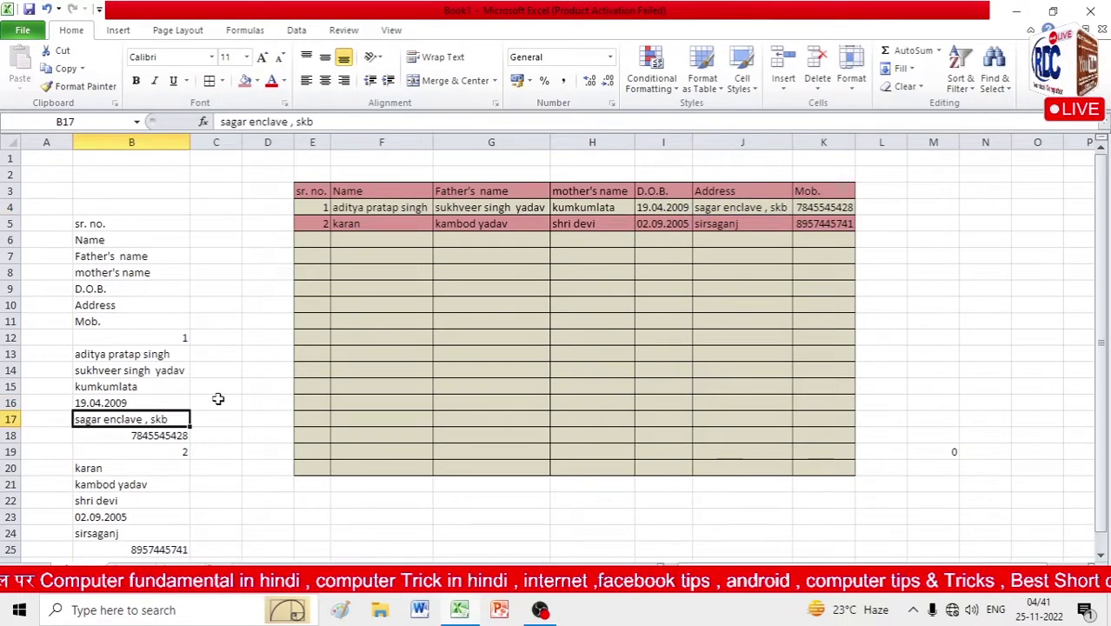
pyautogui.click(749, 209)
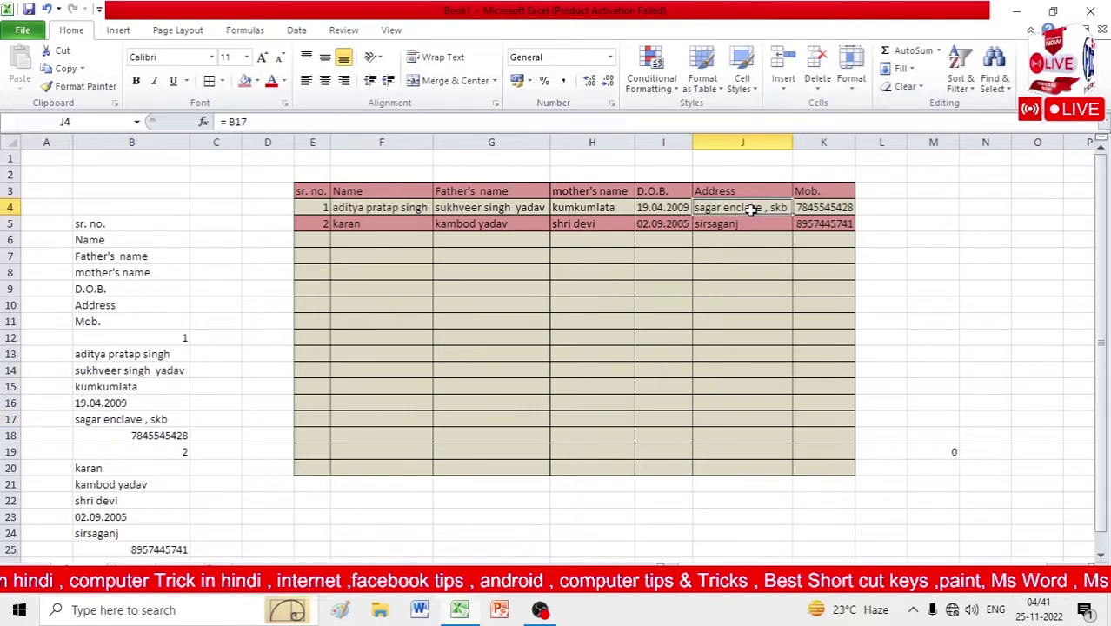
pyautogui.click(102, 322)
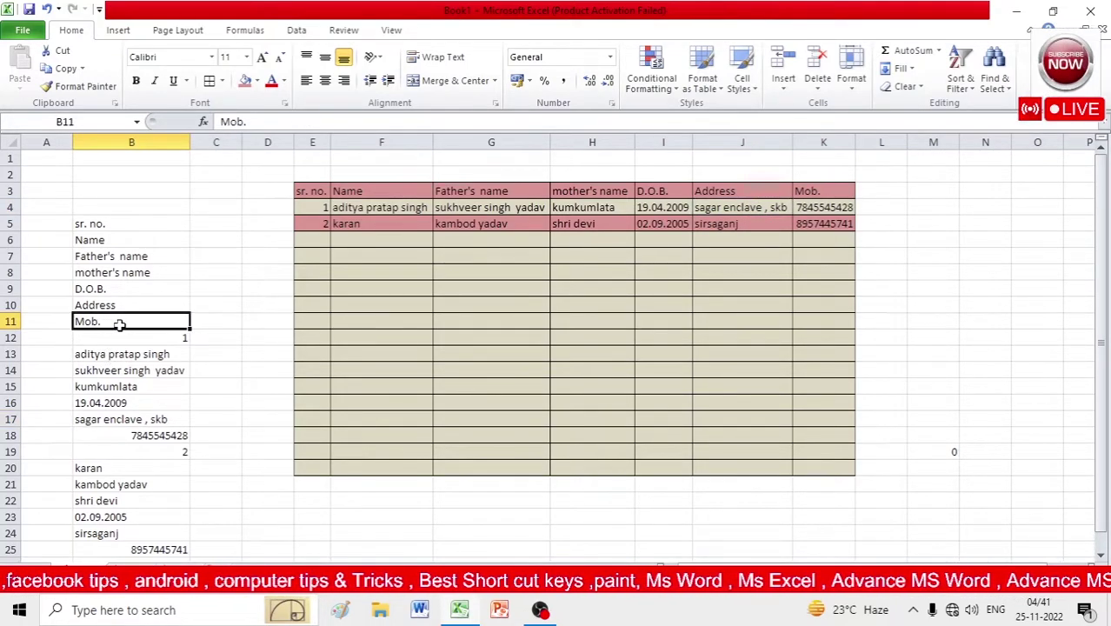
pyautogui.click(801, 190)
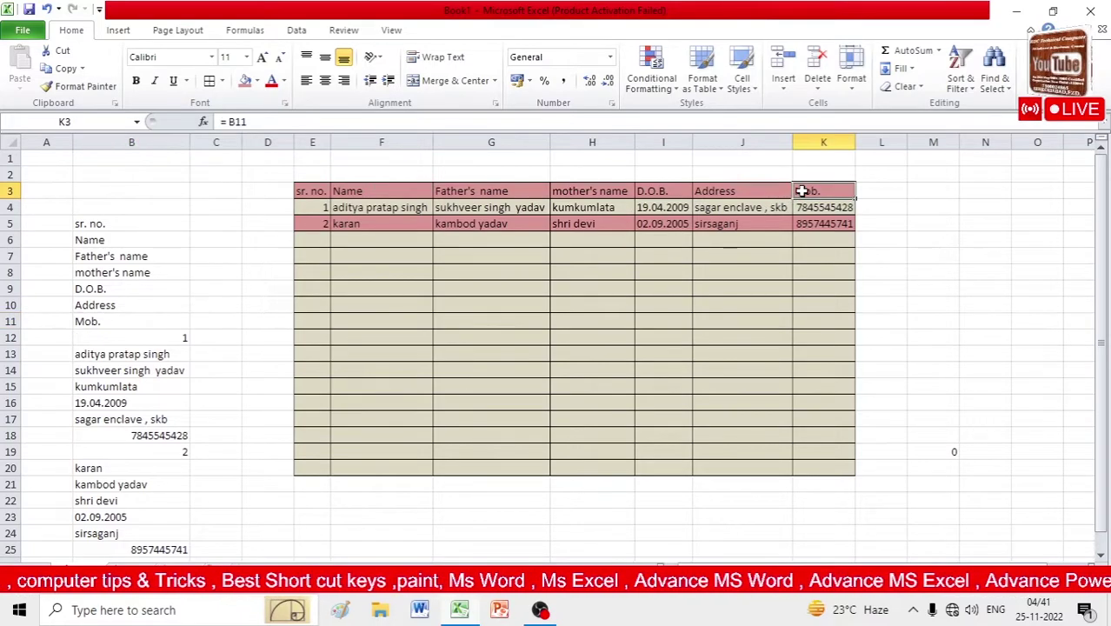
pyautogui.click(165, 435)
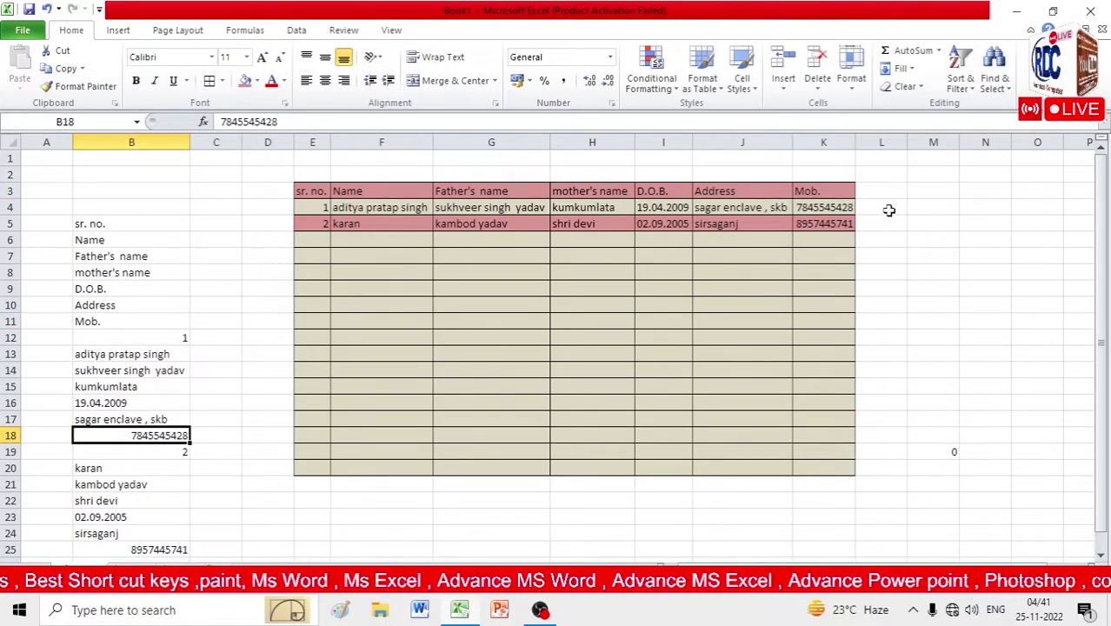
pyautogui.click(824, 208)
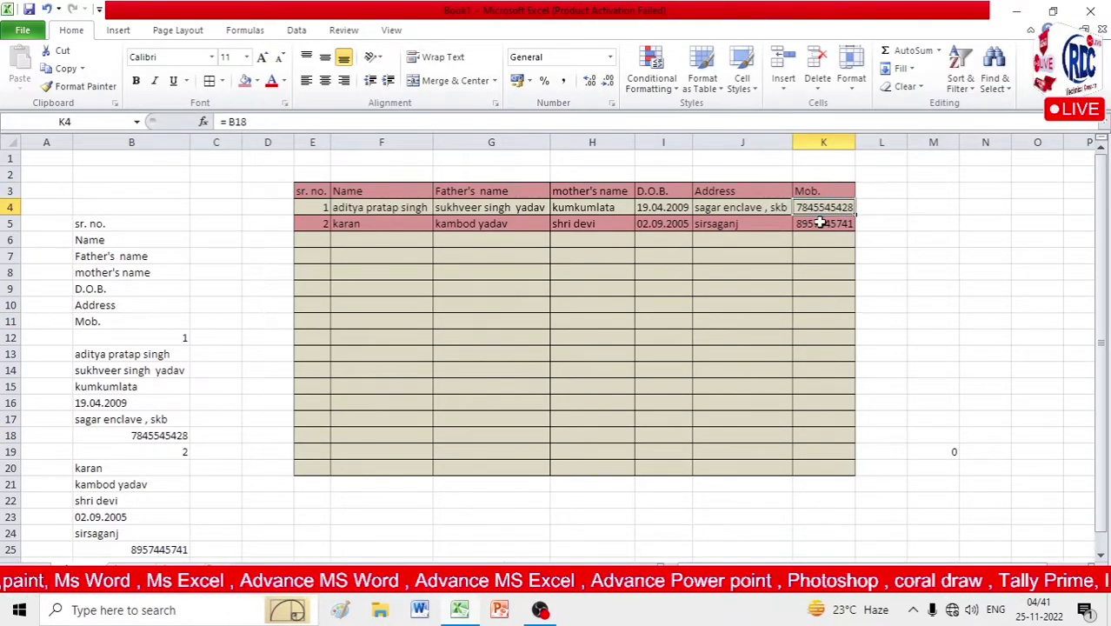